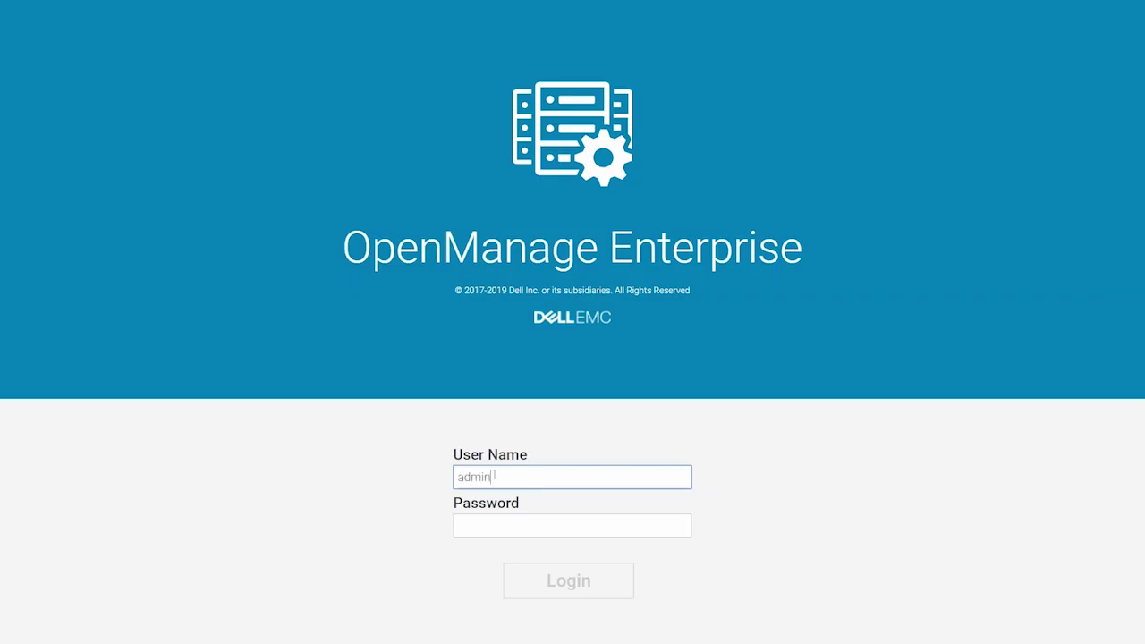
# Sign in with the account password and go to Firmware Compliance's Catalog Management page
pyautogui.write('*********')
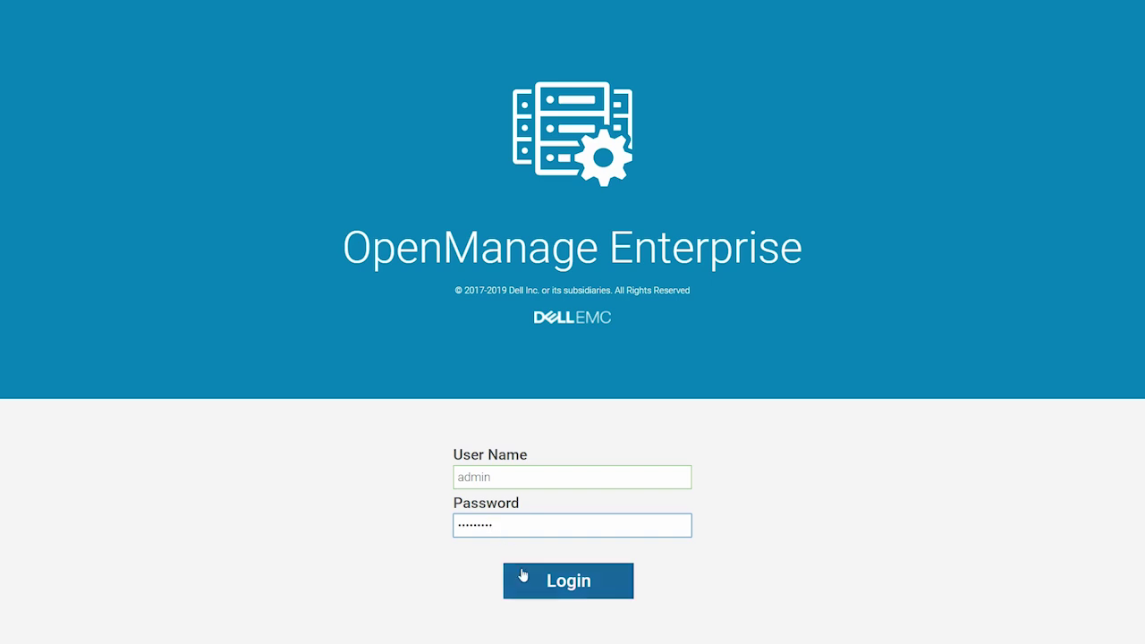
pyautogui.click(525, 578)
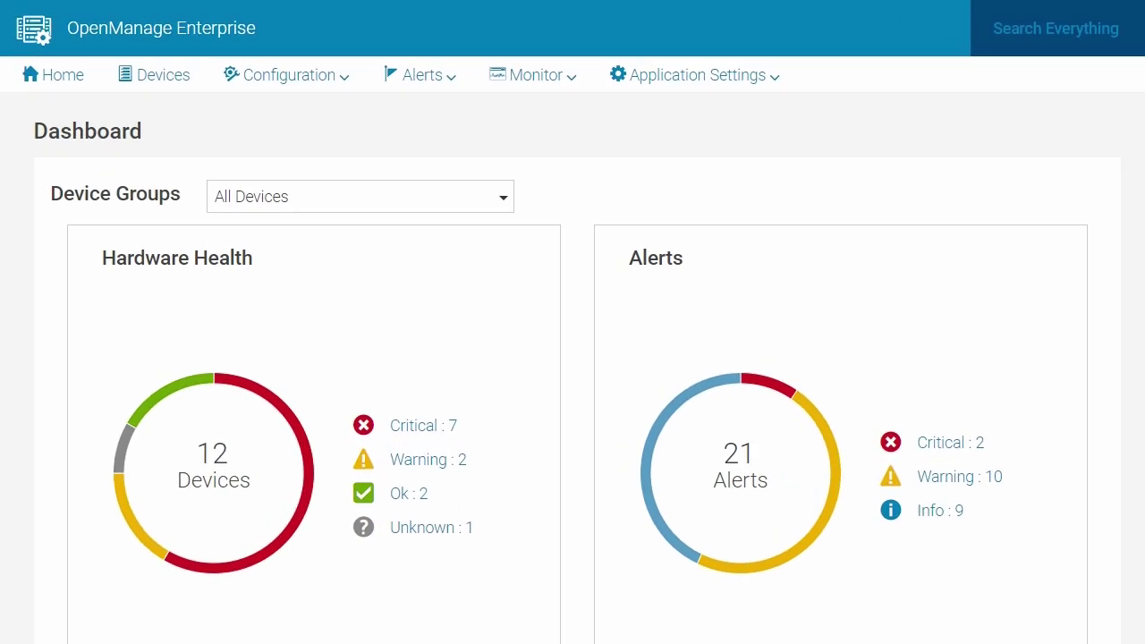
pyautogui.click(299, 80)
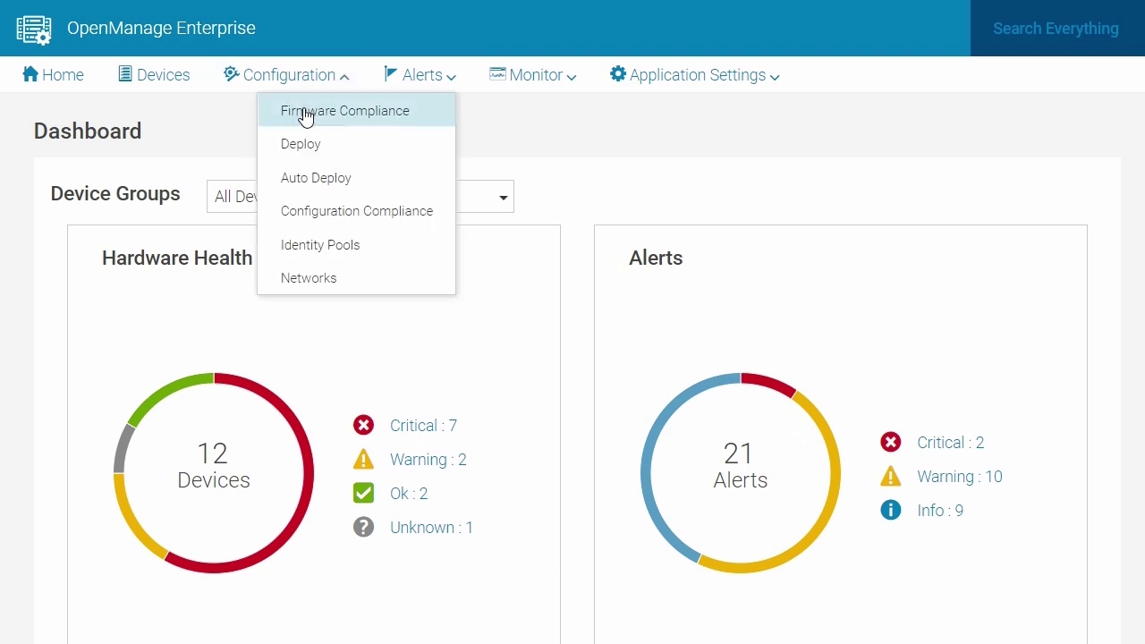
pyautogui.click(304, 111)
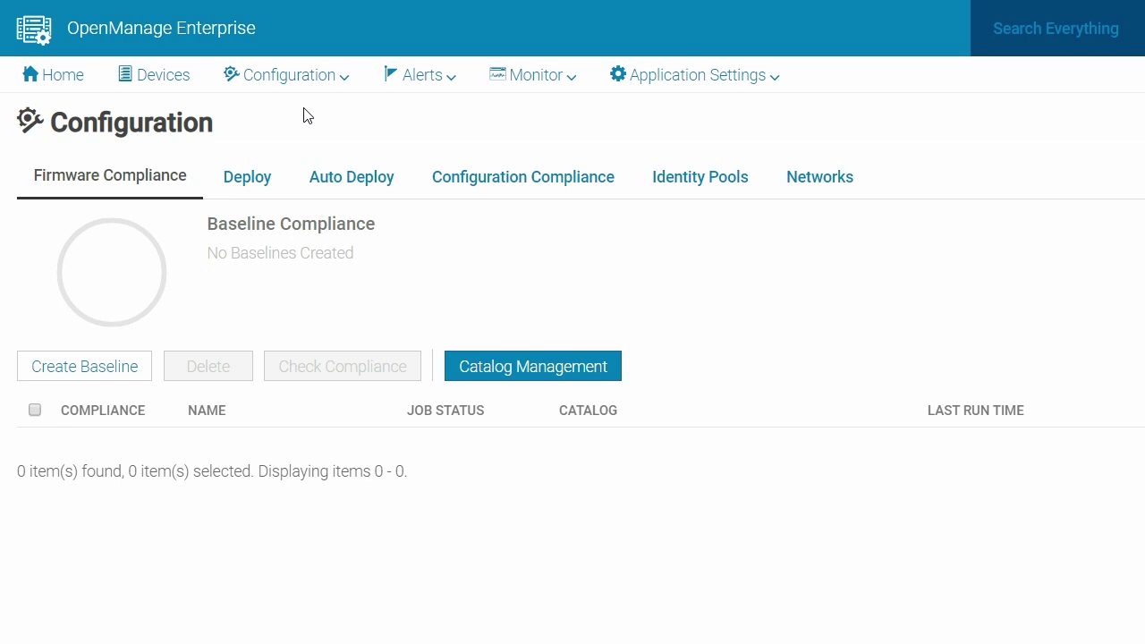
pyautogui.click(475, 367)
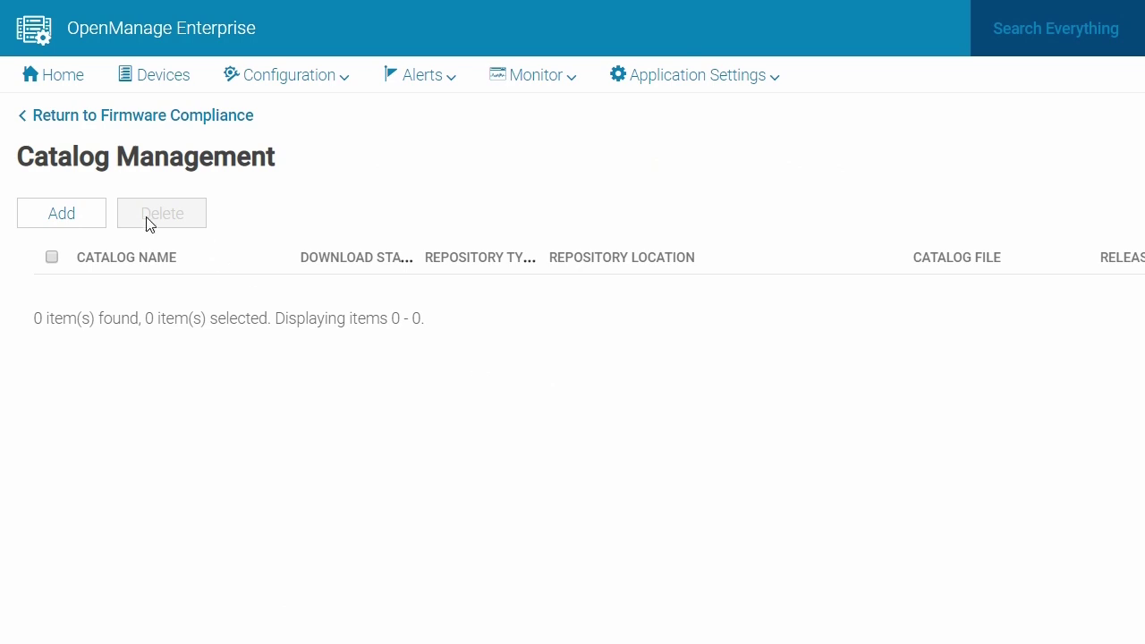
# Start a new firmware catalog named CIFS, sourced from a CIFS network share
pyautogui.click(49, 213)
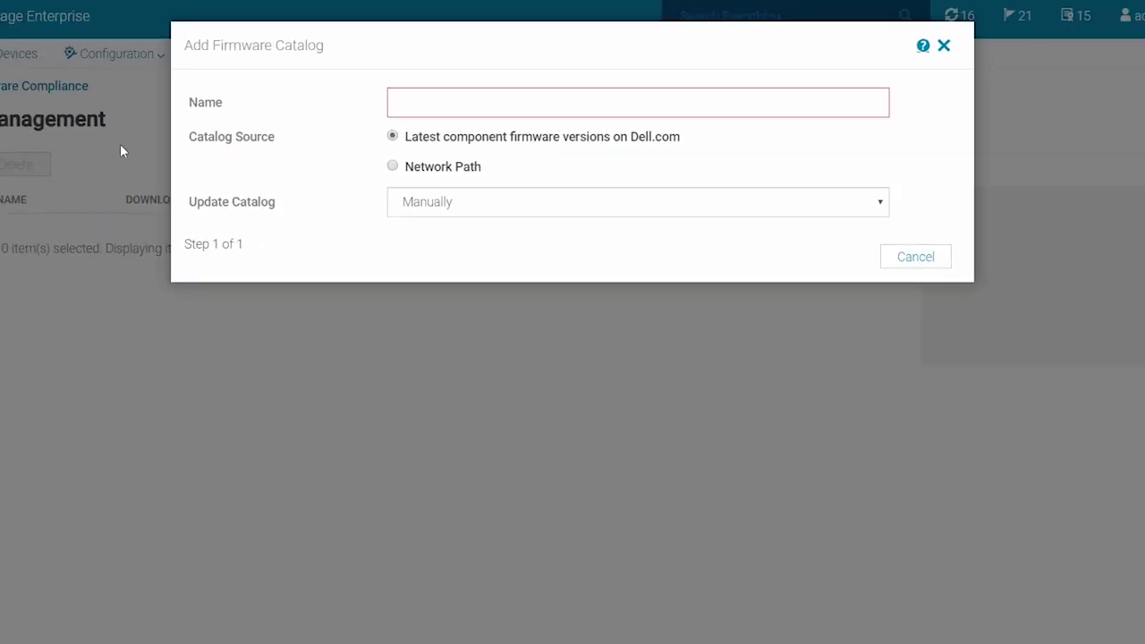
pyautogui.click(422, 110)
pyautogui.write('ClFS')
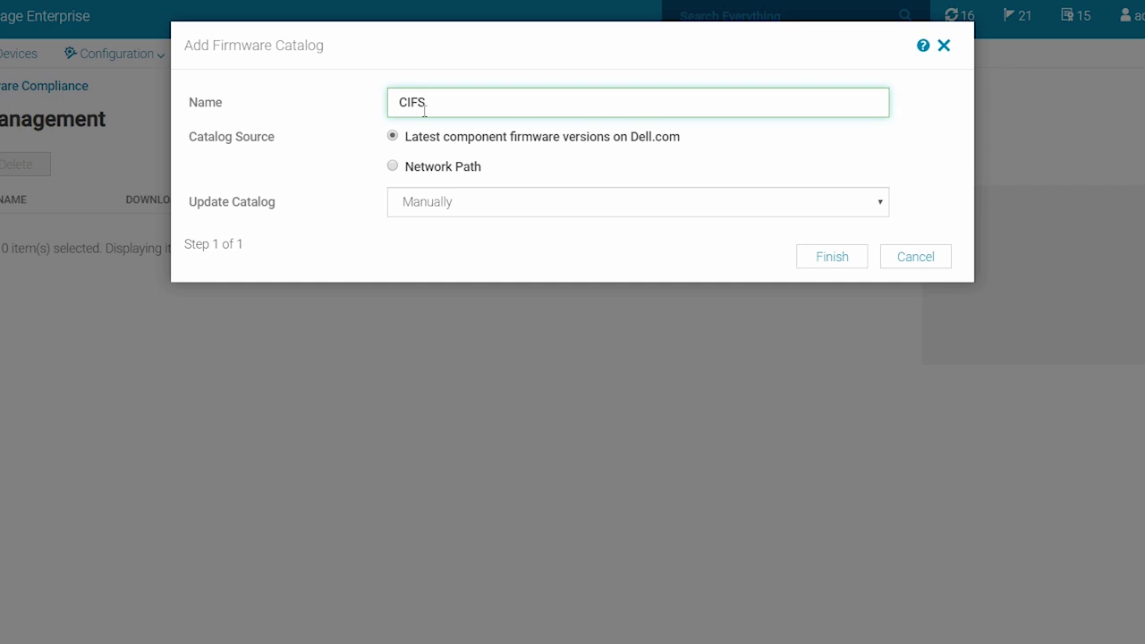
pyautogui.click(392, 166)
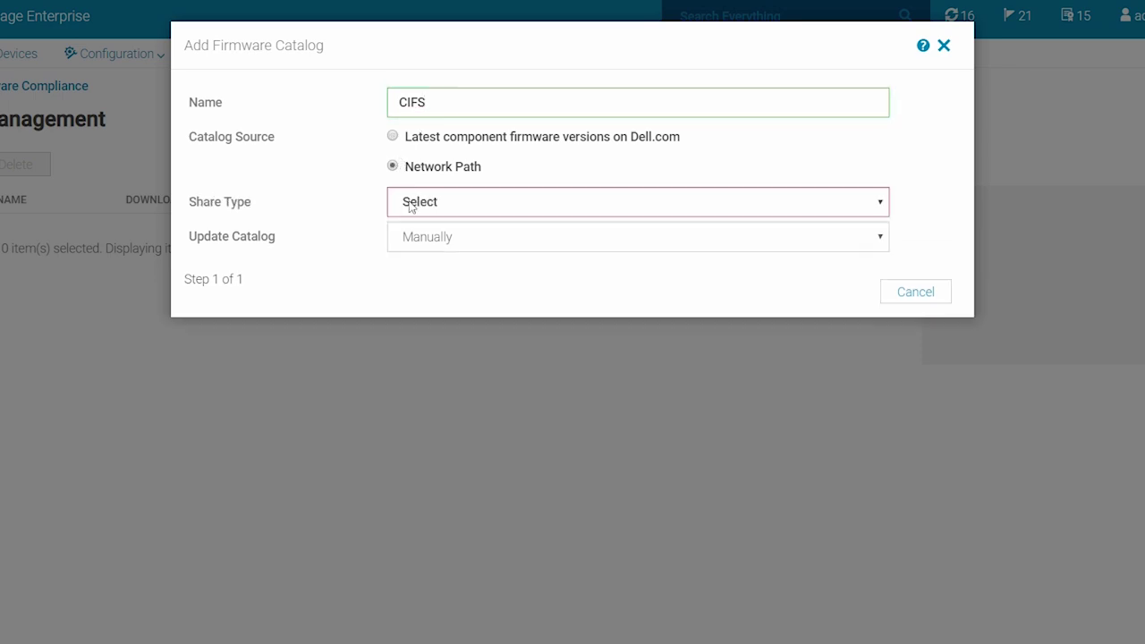
pyautogui.click(410, 204)
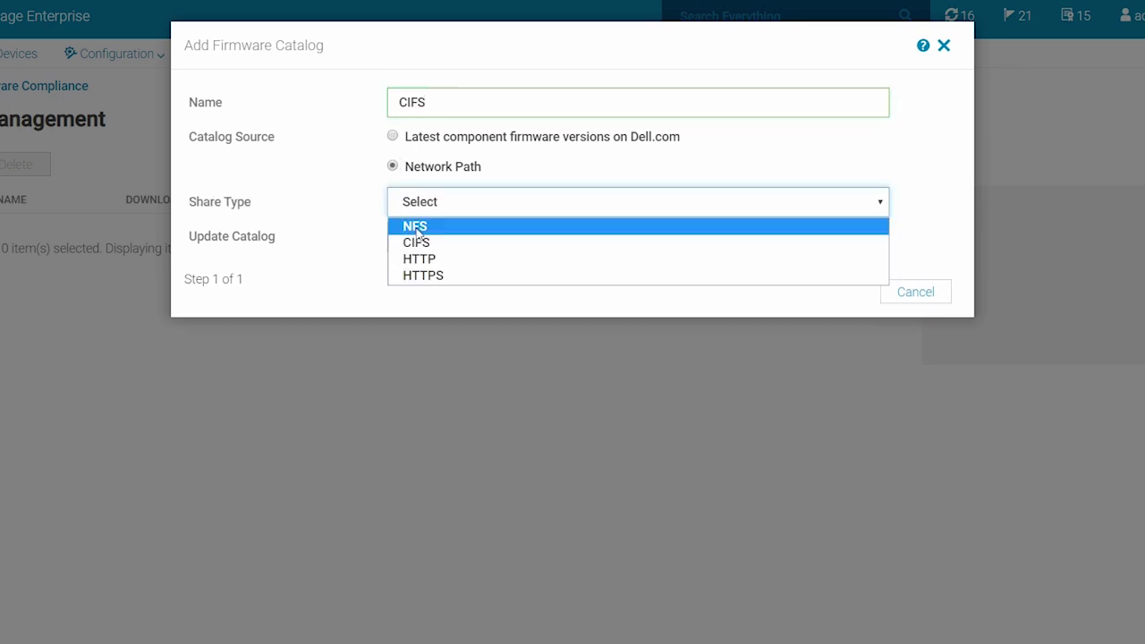
pyautogui.click(418, 238)
# Enter share address 100.97.140.175, path /CIFS/July_11/CIFS_1.00_Catalog.xml, and the share's user name and password
pyautogui.click(413, 236)
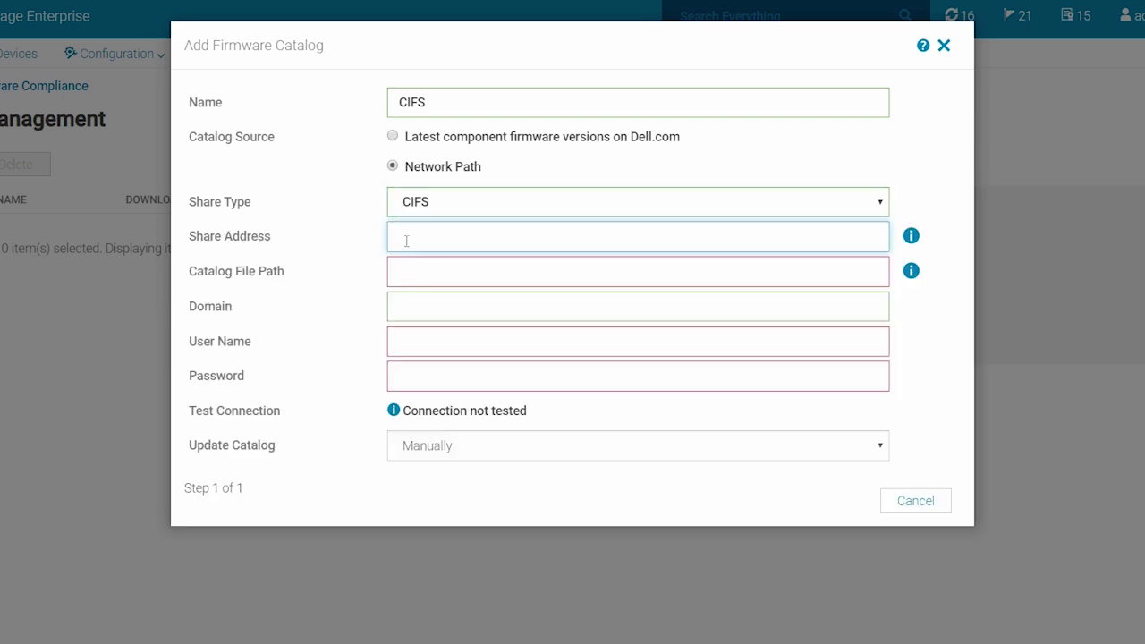
pyautogui.write('100.97.140.175')
pyautogui.click(408, 270)
pyautogui.write('/CIFS/July')
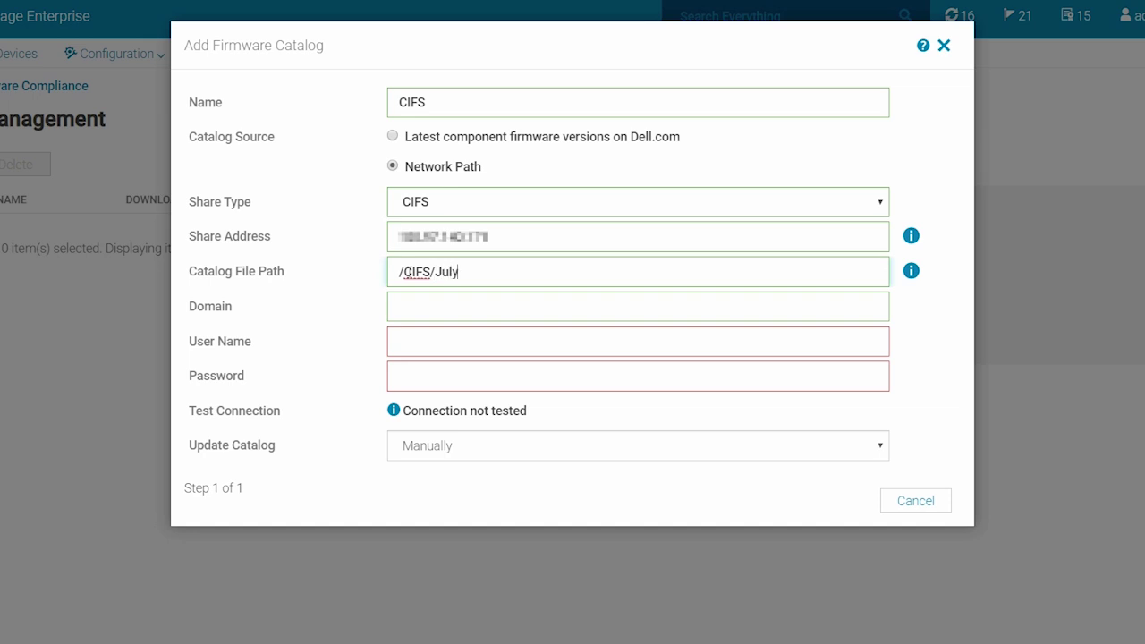
pyautogui.write('_11/CIFS_1.00_Catalog.xml')
pyautogui.click(420, 343)
pyautogui.write('administrator')
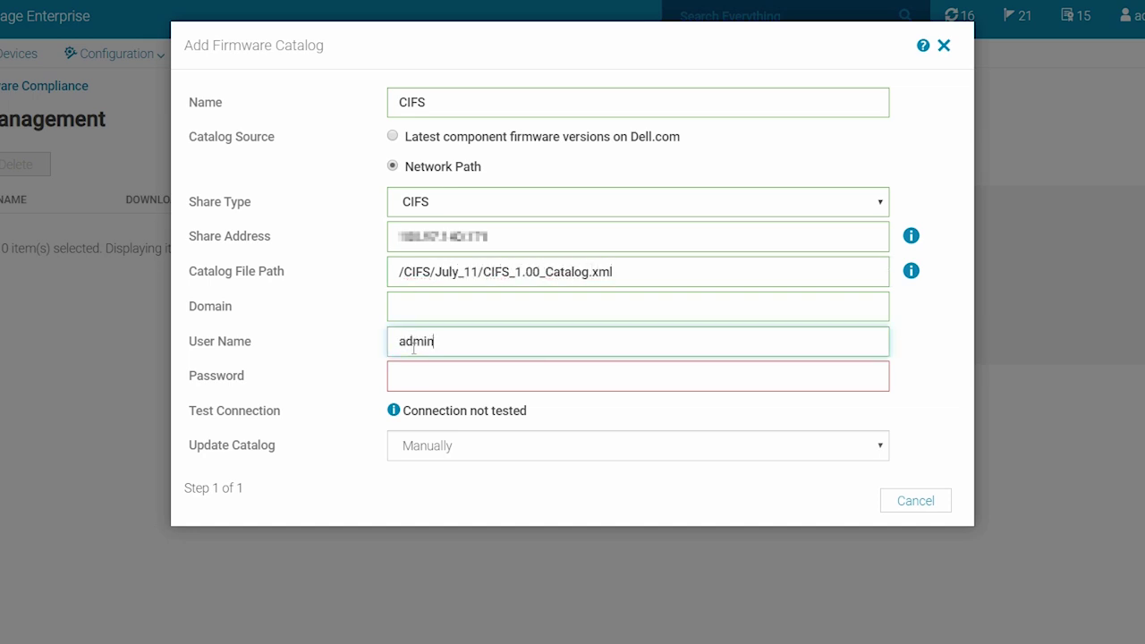
pyautogui.click(416, 370)
pyautogui.write('password')
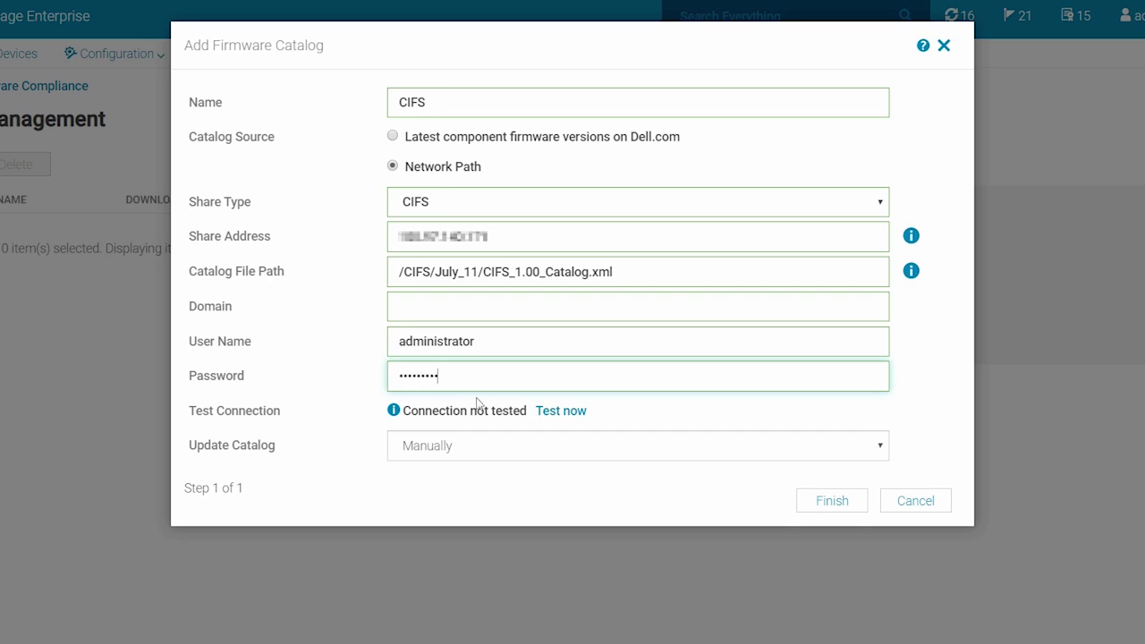
# Test the share connection, schedule automatic weekly updates Monday at 9, and save the CIFS catalog
pyautogui.click(542, 410)
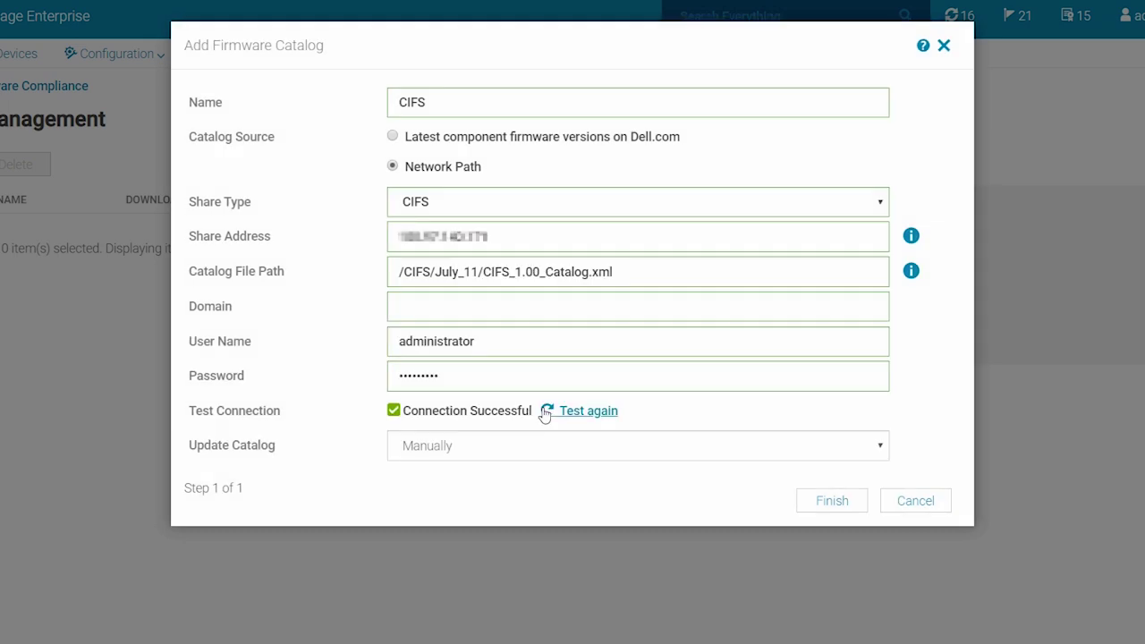
pyautogui.click(525, 446)
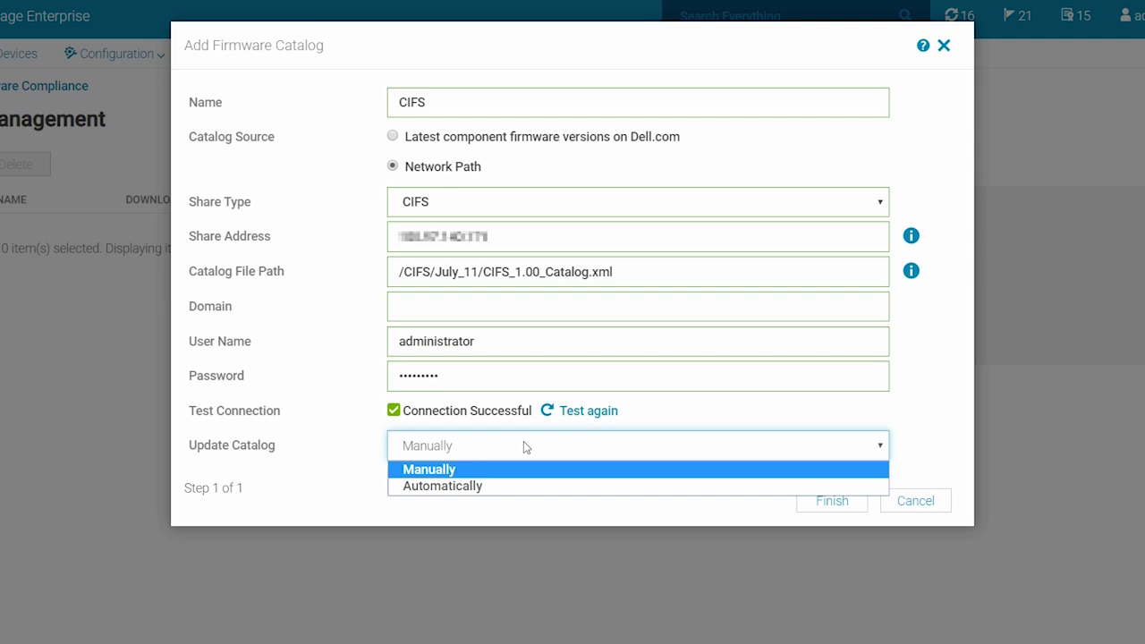
pyautogui.click(494, 486)
pyautogui.click(459, 485)
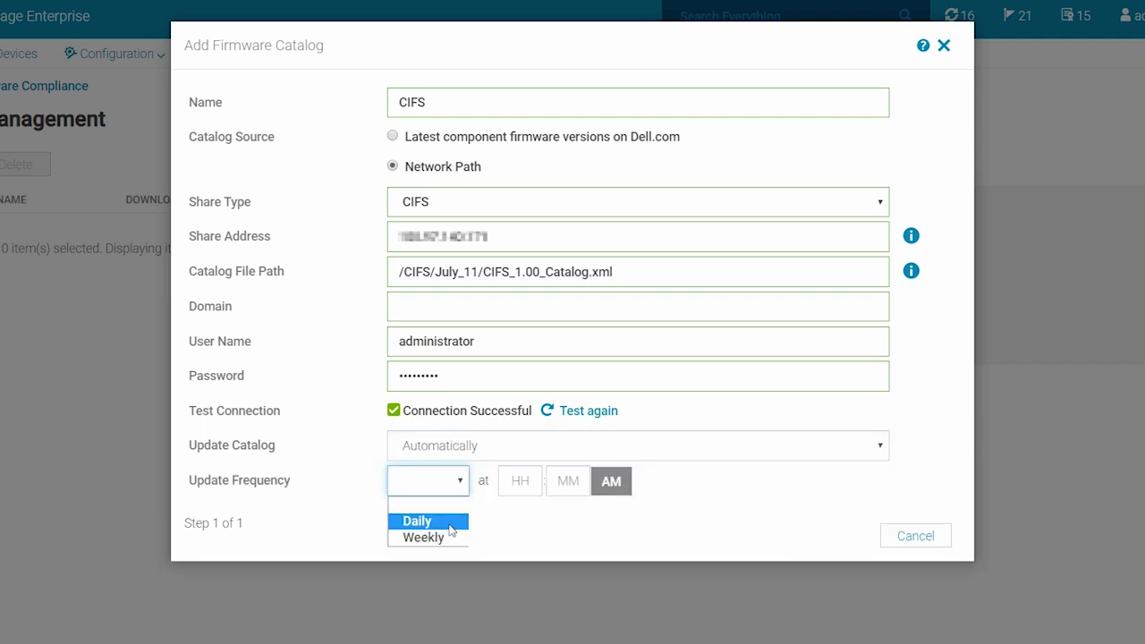
pyautogui.click(447, 534)
pyautogui.click(543, 480)
pyautogui.click(537, 534)
pyautogui.click(636, 480)
pyautogui.write('9')
pyautogui.click(817, 542)
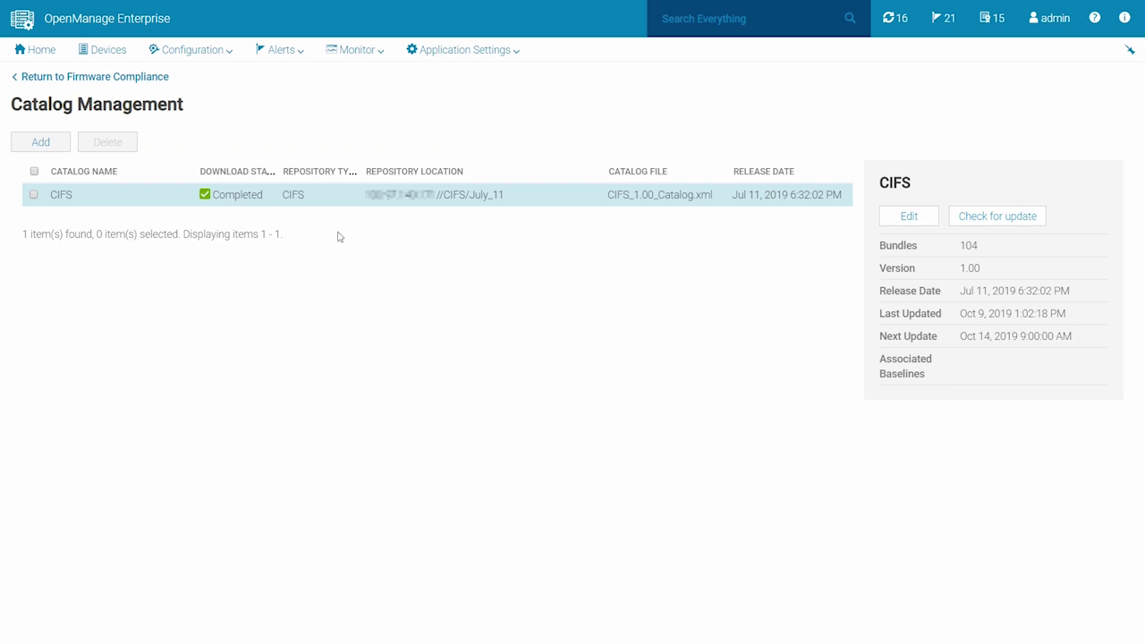
# Start a new firmware catalog named NFS, sourced from an NFS network share
pyautogui.click(40, 143)
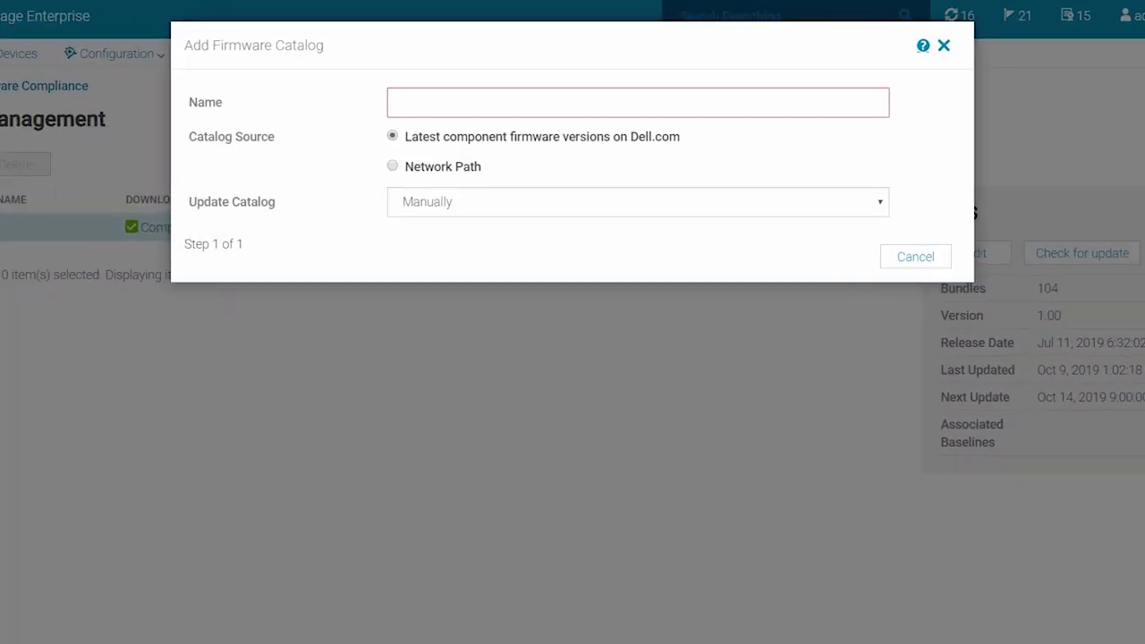
pyautogui.click(443, 90)
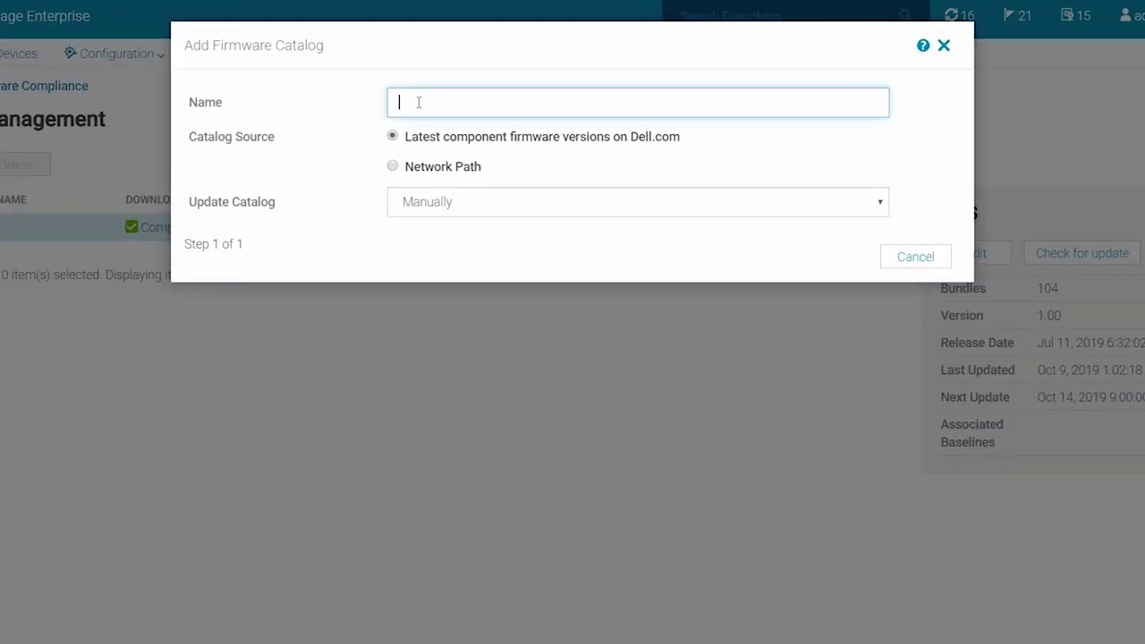
pyautogui.write('NFS')
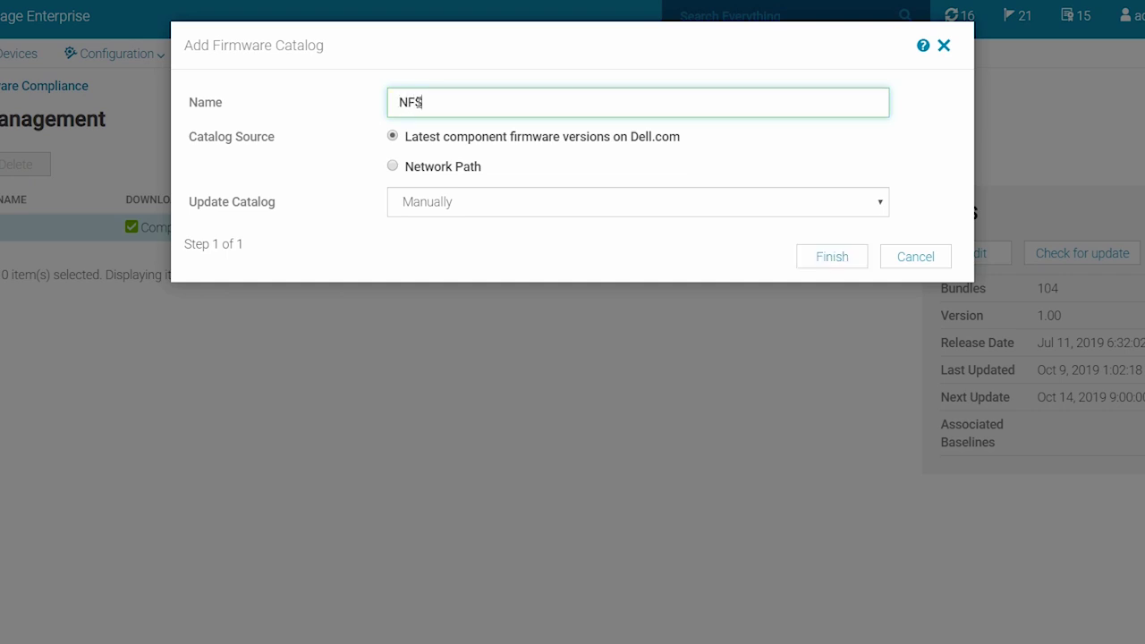
pyautogui.click(393, 166)
pyautogui.click(409, 200)
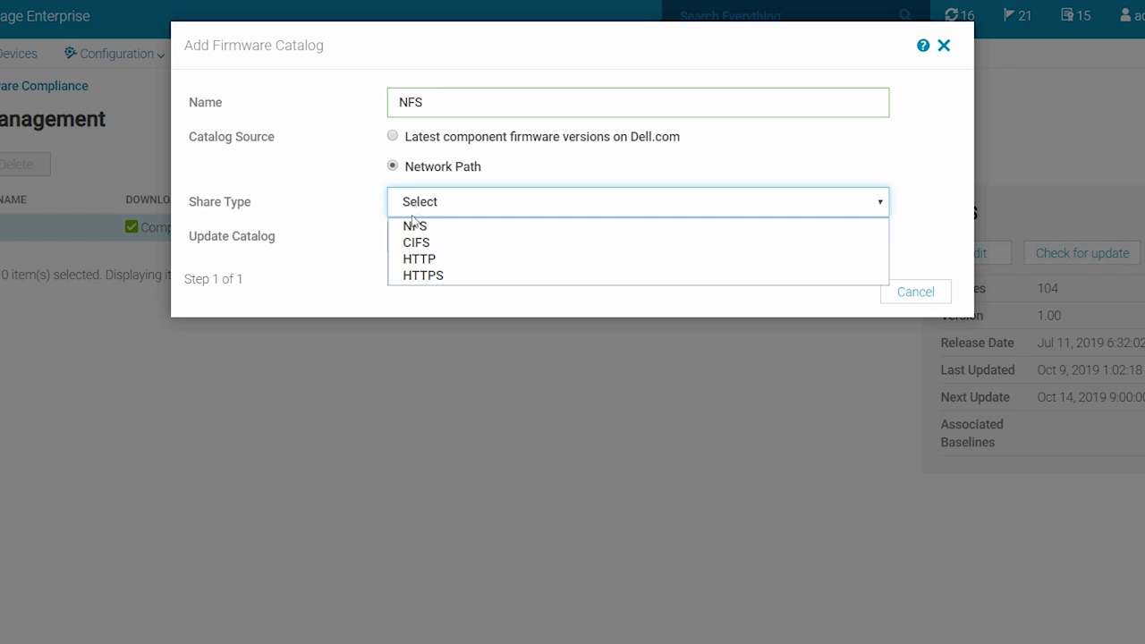
pyautogui.click(413, 226)
# Enter share address 100.97.3.40.179 and path /NFS/A31/Catalog.xml, then save the NFS catalog
pyautogui.click(413, 236)
pyautogui.write('100.97.3.40.179')
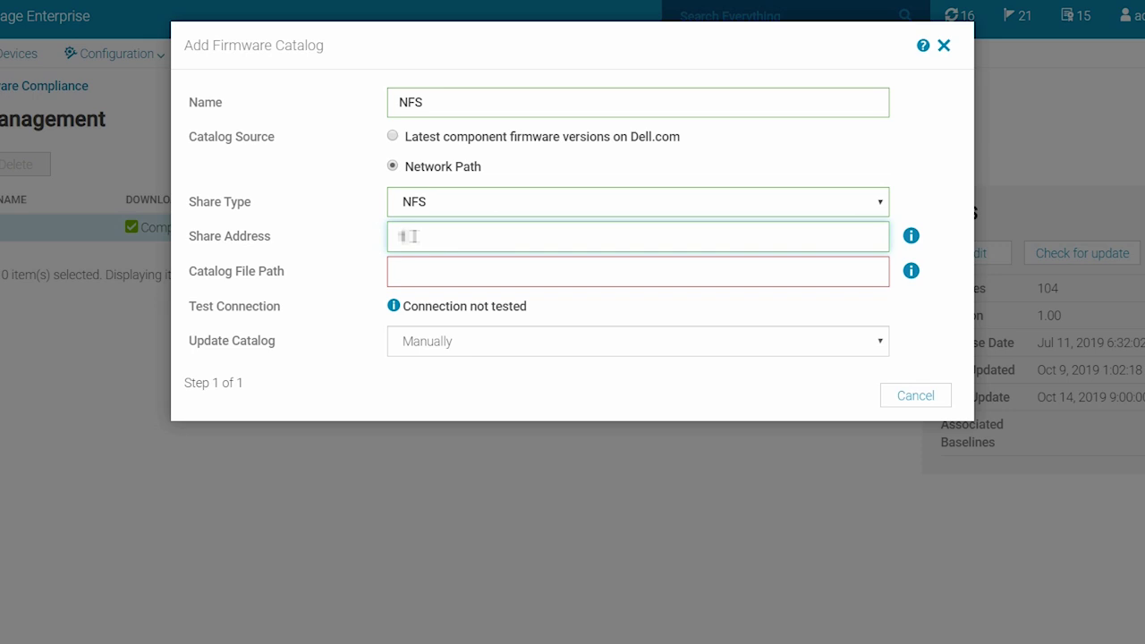
pyautogui.click(413, 285)
pyautogui.write('/N')
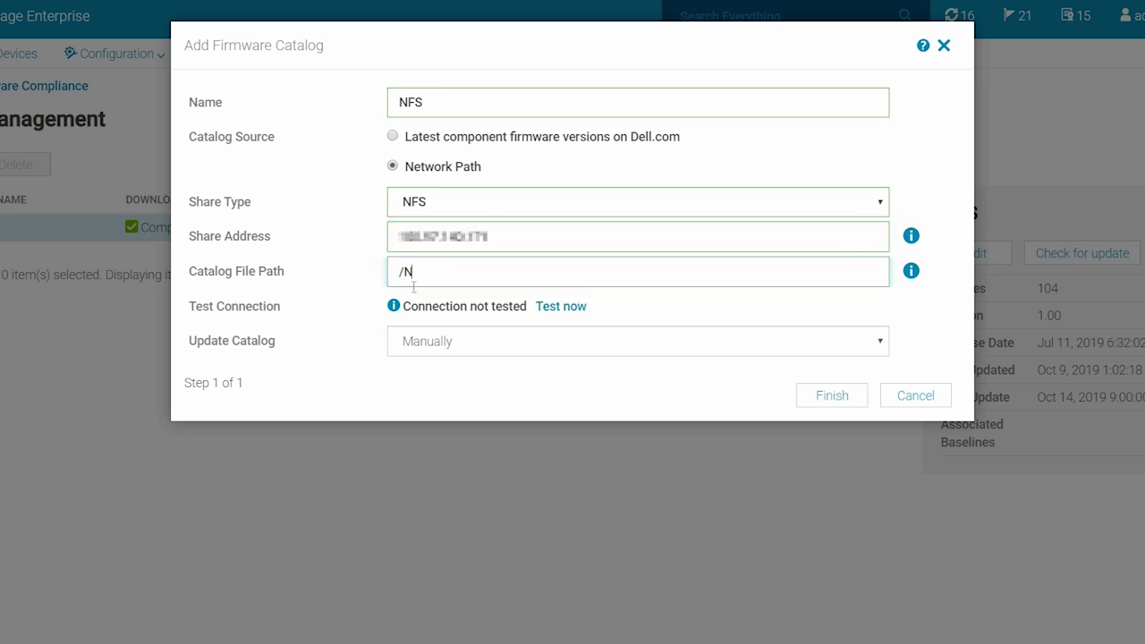
pyautogui.write('FS/A31/Catalog.xml')
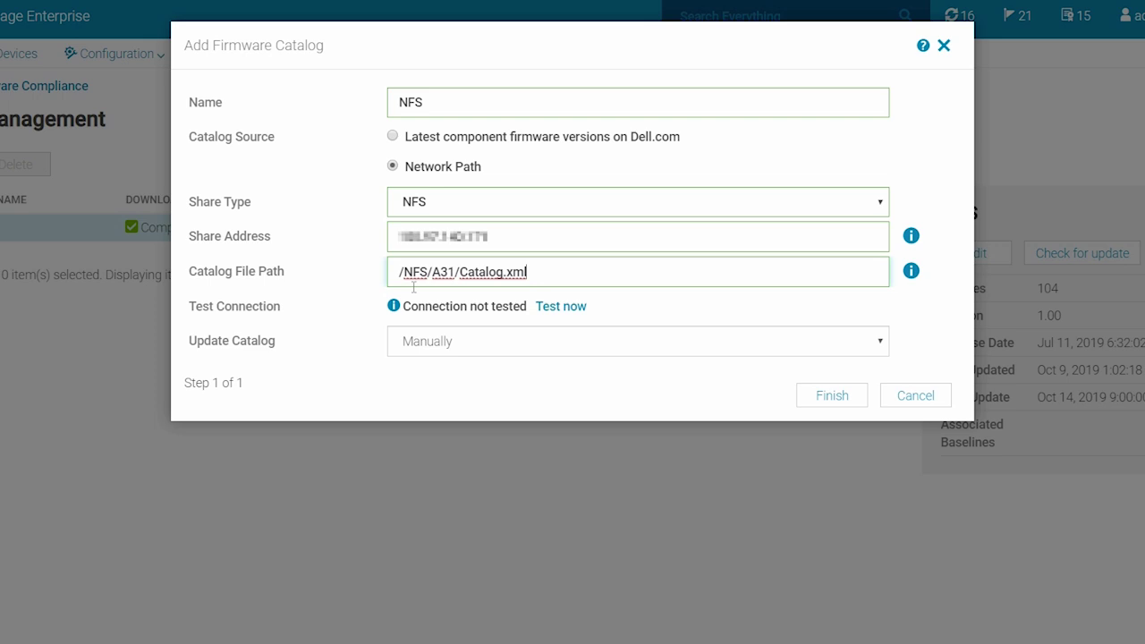
pyautogui.click(824, 410)
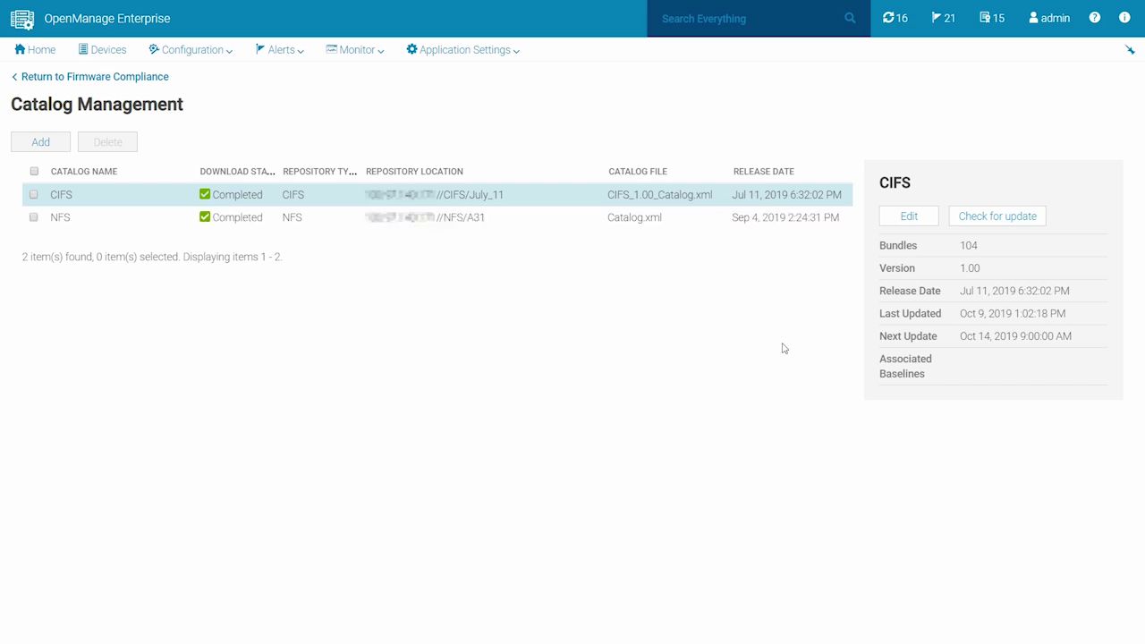
pyautogui.click(38, 143)
# Name the new catalog HTTP and set it to an HTTP network share
pyautogui.click(438, 102)
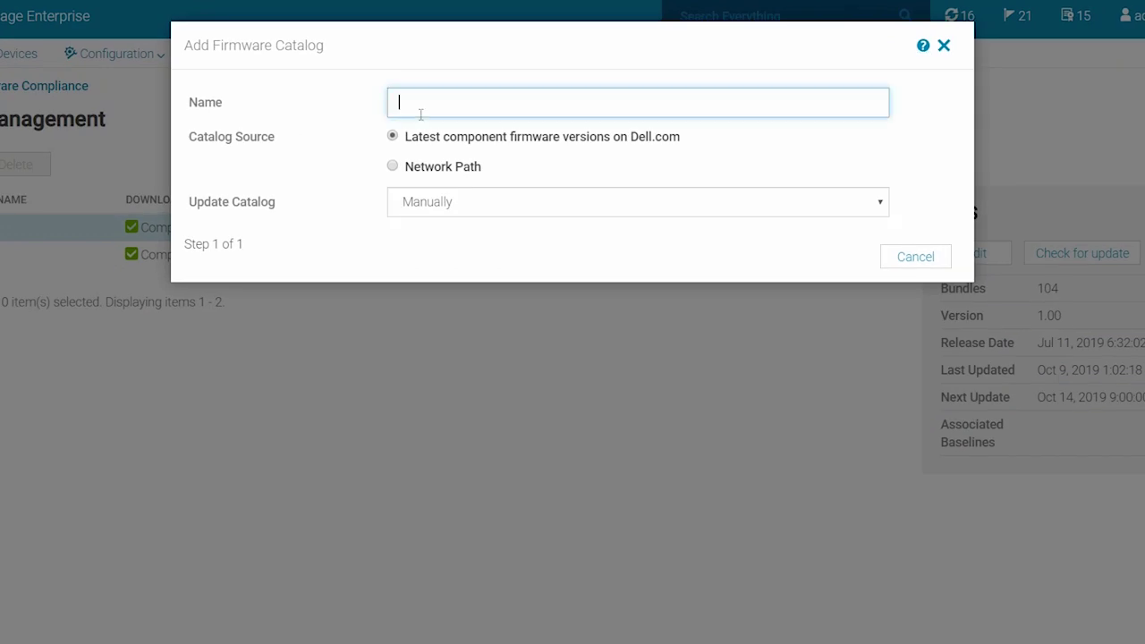
pyautogui.write('HTTP')
pyautogui.click(394, 167)
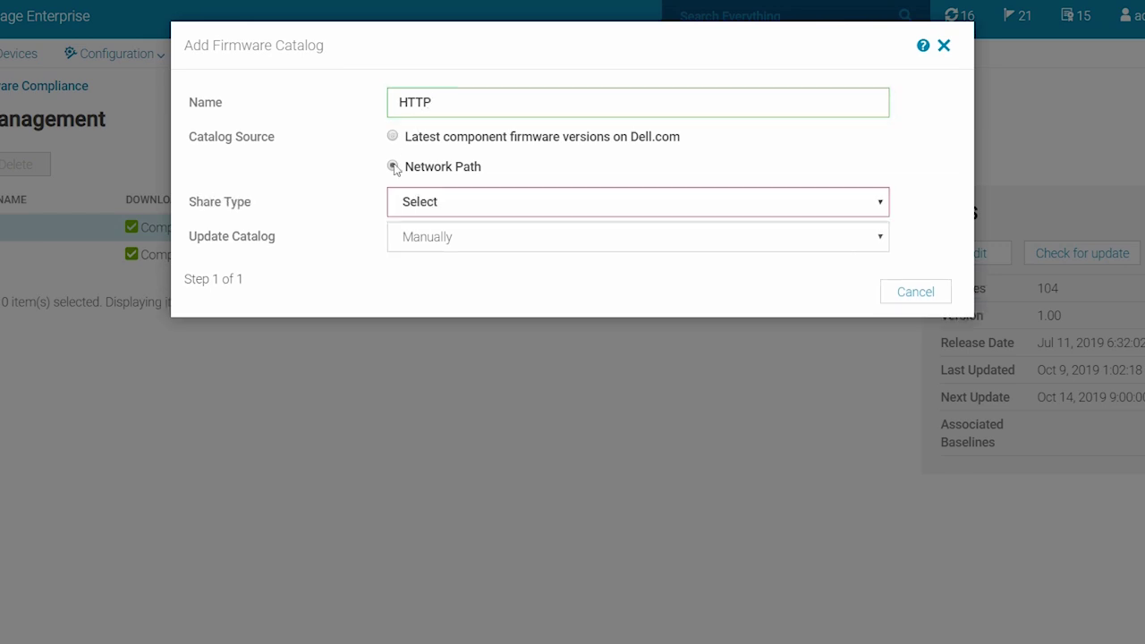
pyautogui.click(414, 204)
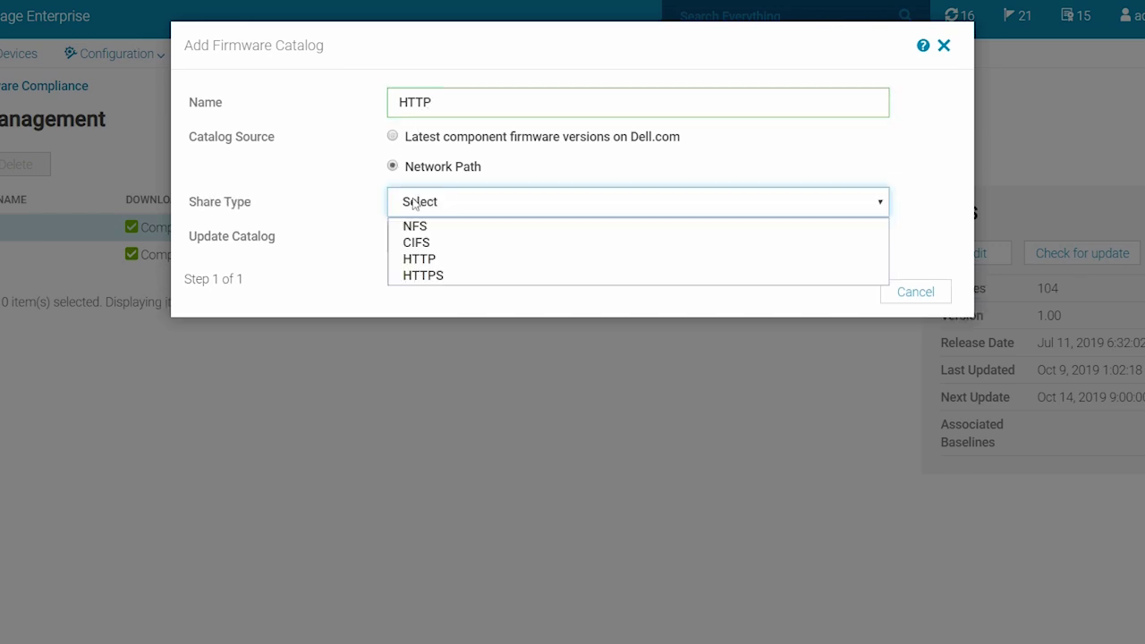
pyautogui.click(419, 259)
# Enter share address 100.67.140.171 and path /July_11/CIFS_1.00_Catalog.xml, then save the HTTP catalog
pyautogui.click(415, 236)
pyautogui.write('100.67.140.171')
pyautogui.click(420, 268)
pyautogui.write('/July_11')
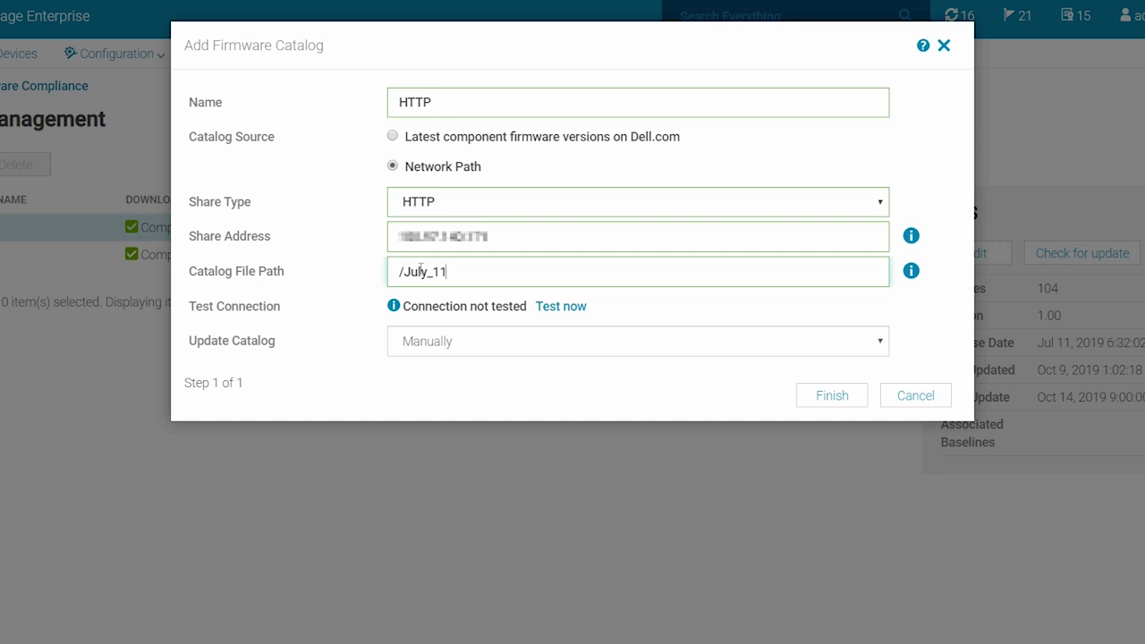
pyautogui.write('/CIFS_1.00_Catalog.xml')
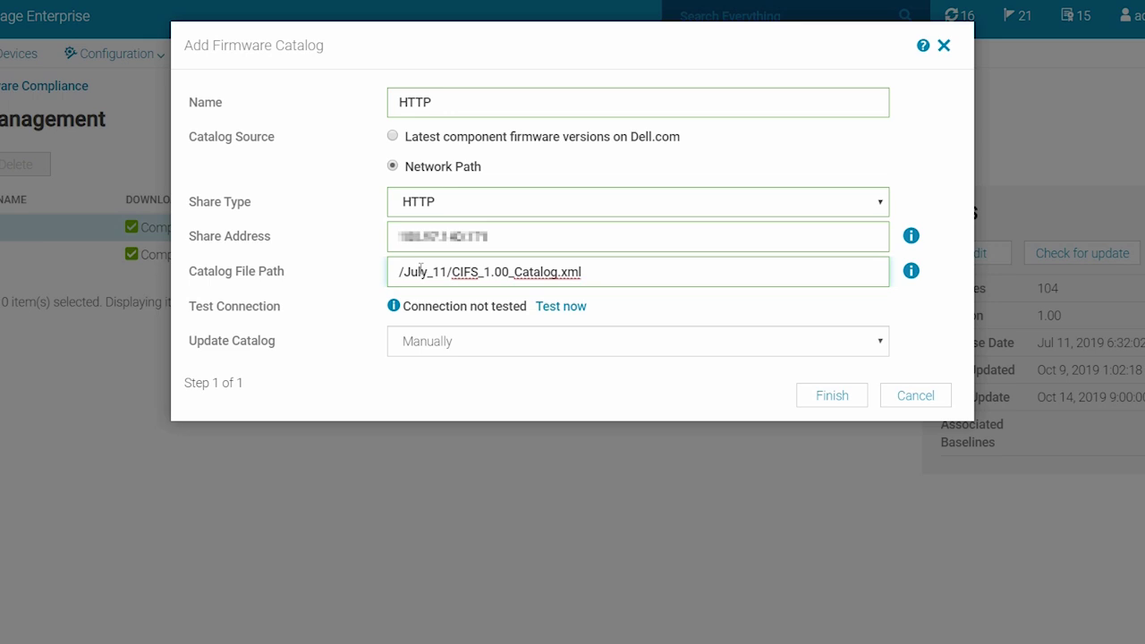
pyautogui.click(807, 396)
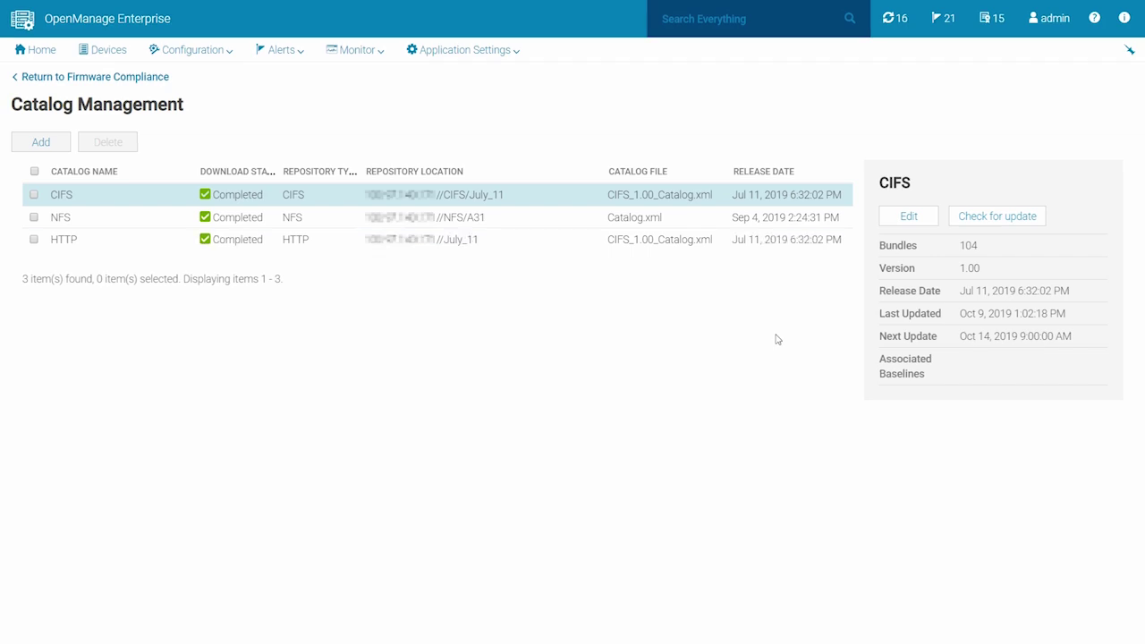
pyautogui.click(52, 142)
# Name the new catalog HTTPS and set it to an HTTPS network share
pyautogui.click(442, 91)
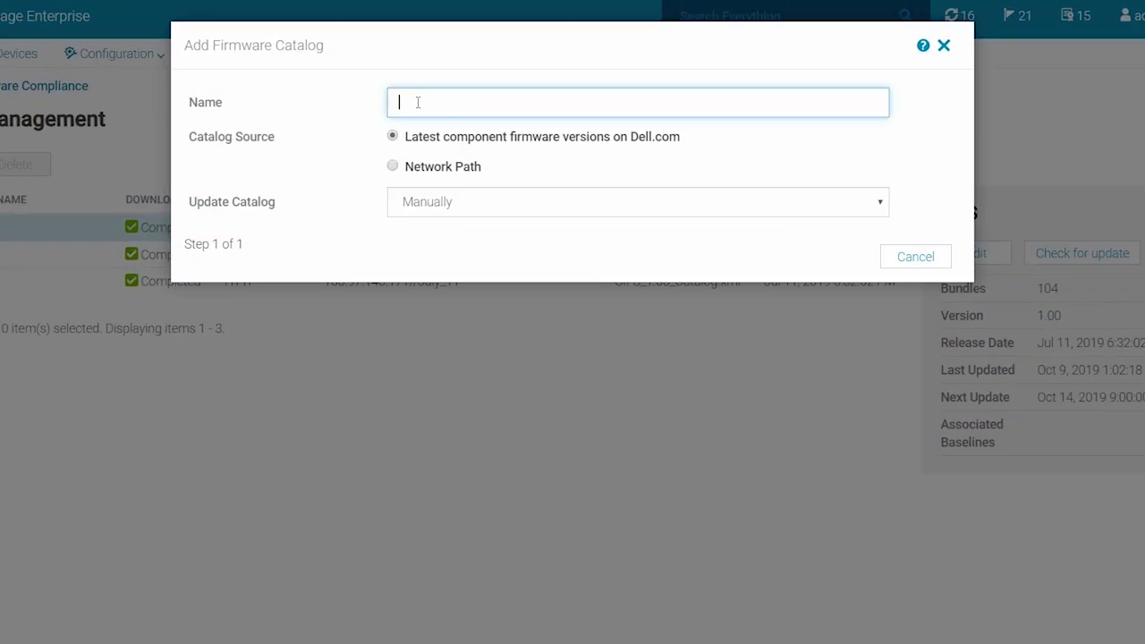
pyautogui.write('HTTPS')
pyautogui.click(392, 166)
pyautogui.click(414, 205)
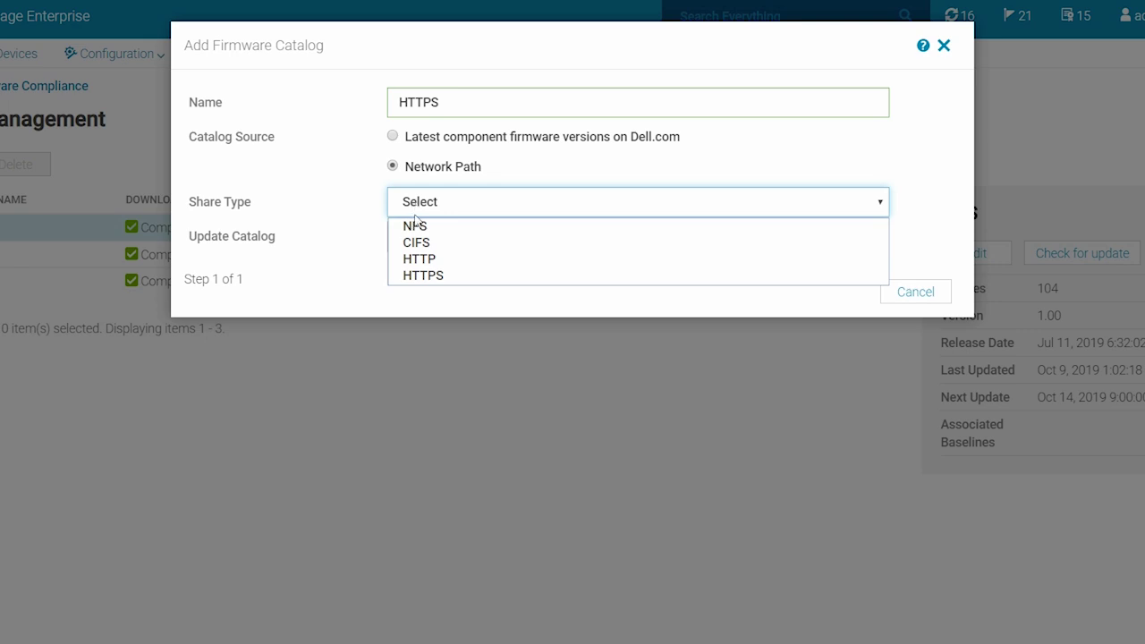
pyautogui.click(423, 275)
# Enter share address 100.67.14.1171, path /July_11/CIFS_1.00_Catalog.xml, and the share's user name and password
pyautogui.click(430, 243)
pyautogui.write('100.67.14.1171')
pyautogui.click(430, 265)
pyautogui.write('/July_11/CIFS_1.00_Catalog.xml')
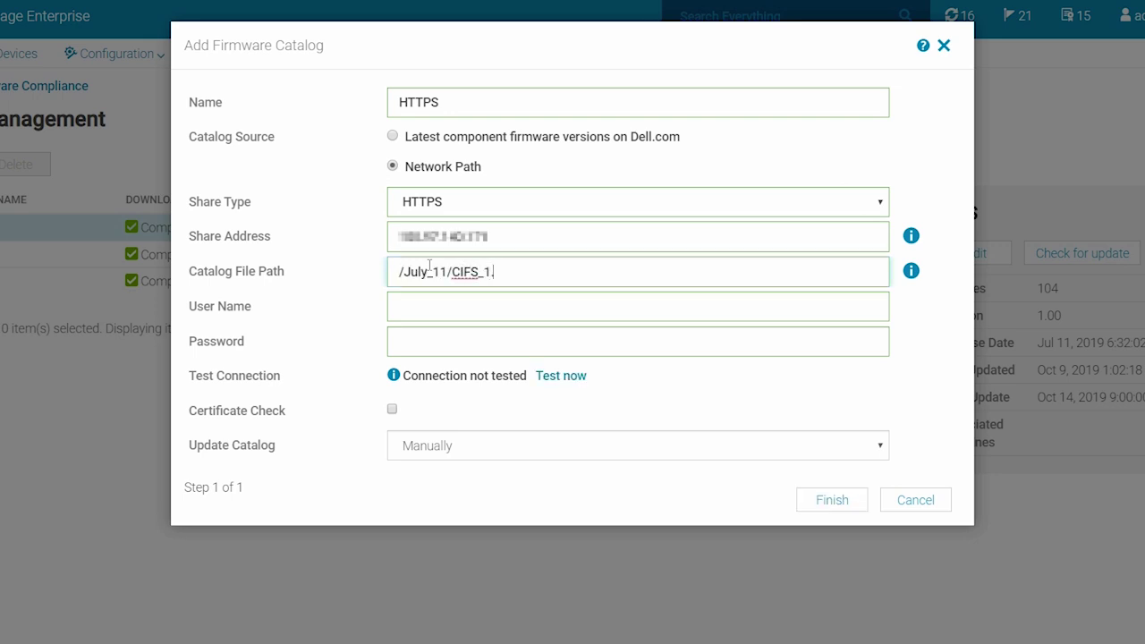
pyautogui.click(428, 302)
pyautogui.write('administrator')
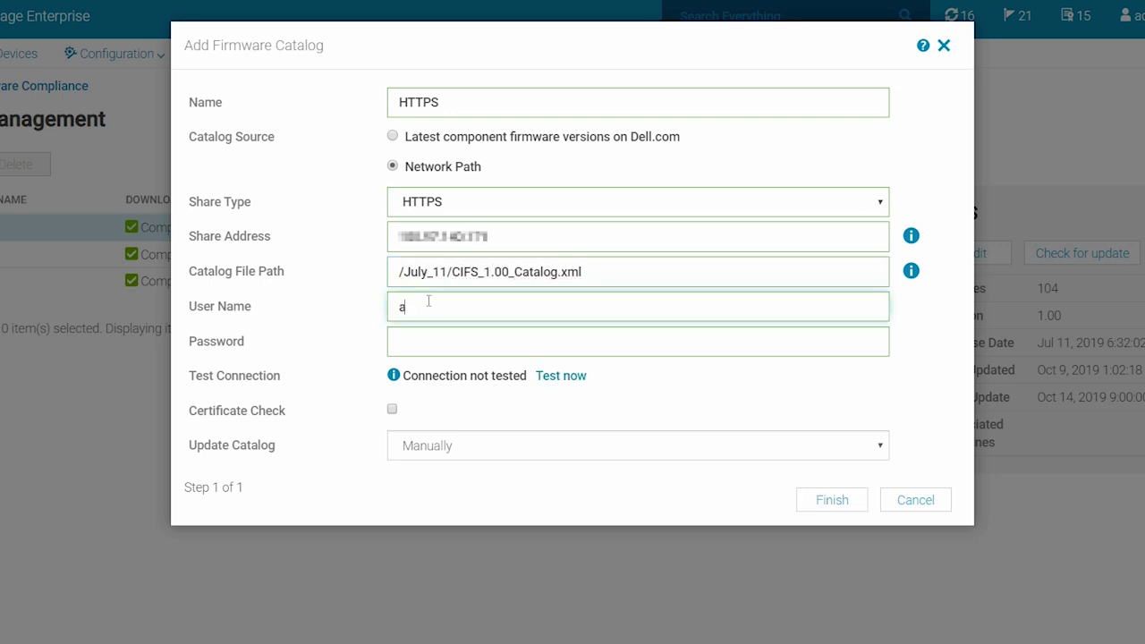
pyautogui.click(419, 338)
pyautogui.write('•••••••••')
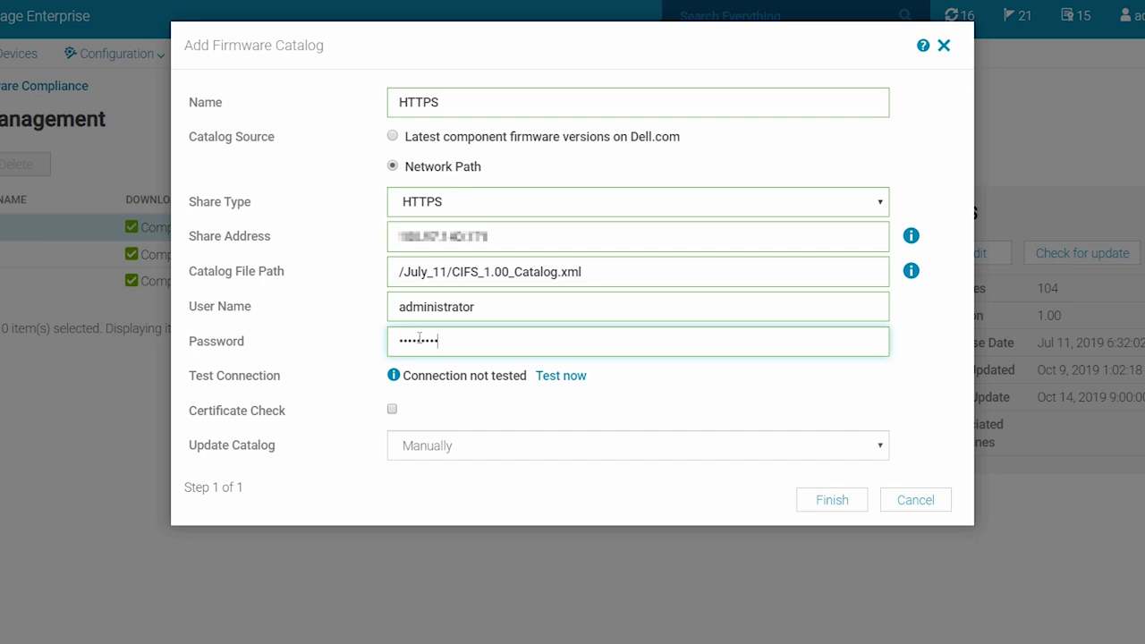
# Enable Certificate Check, accept the share's certificate, and save the HTTPS catalog
pyautogui.click(392, 408)
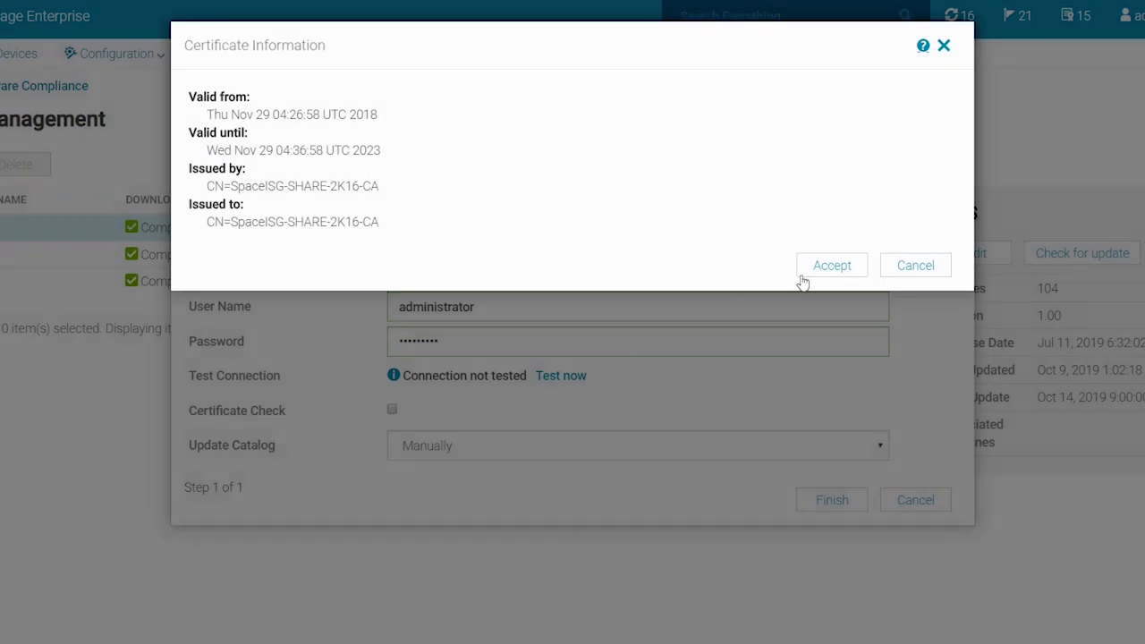
pyautogui.click(811, 271)
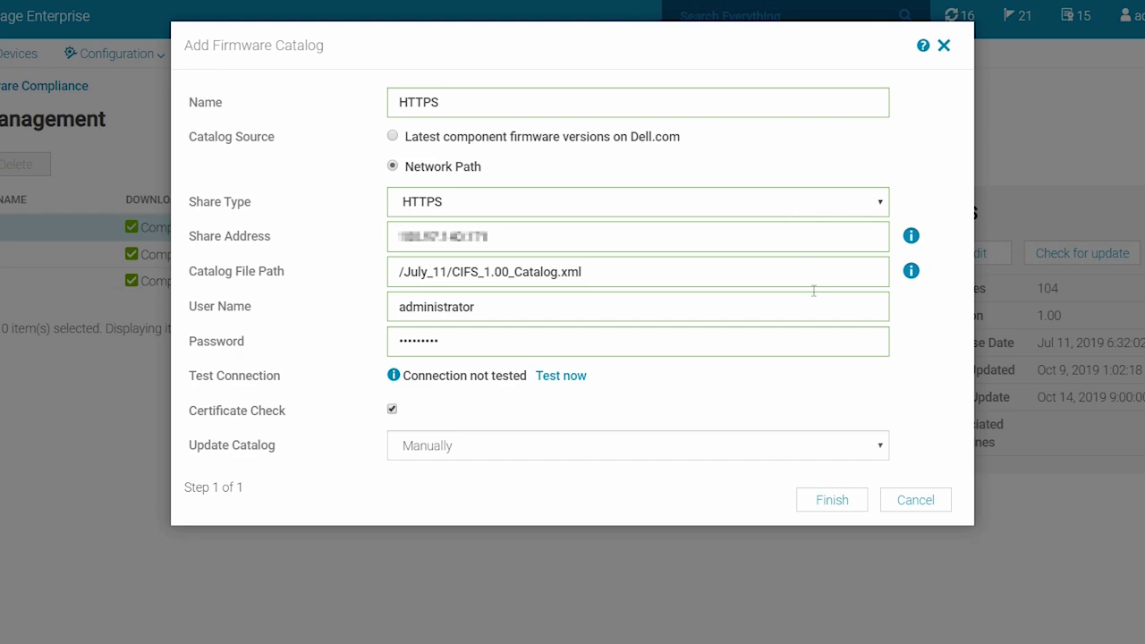
pyautogui.click(819, 501)
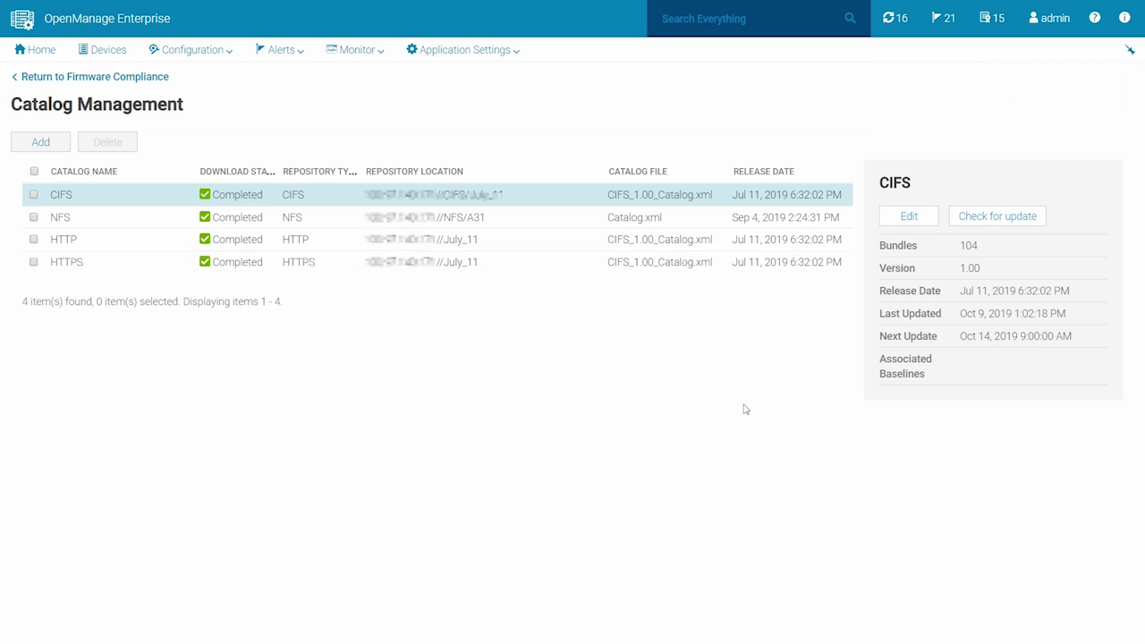
# Run Check for update on the CIFS catalog and go back to Firmware Compliance
pyautogui.click(33, 194)
pyautogui.click(939, 281)
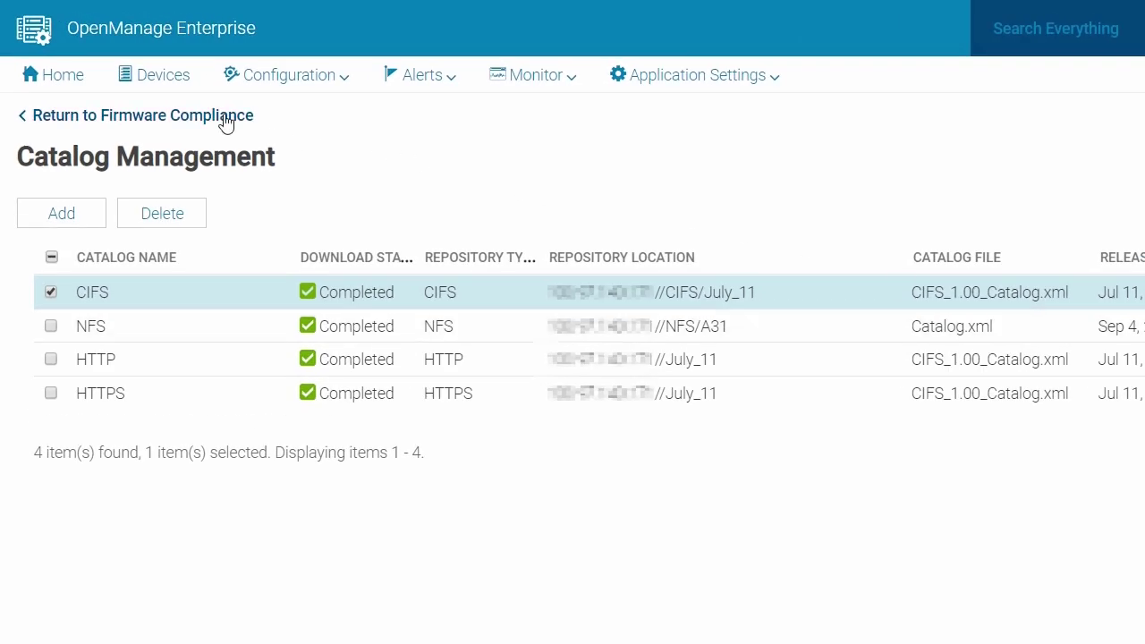
pyautogui.click(226, 117)
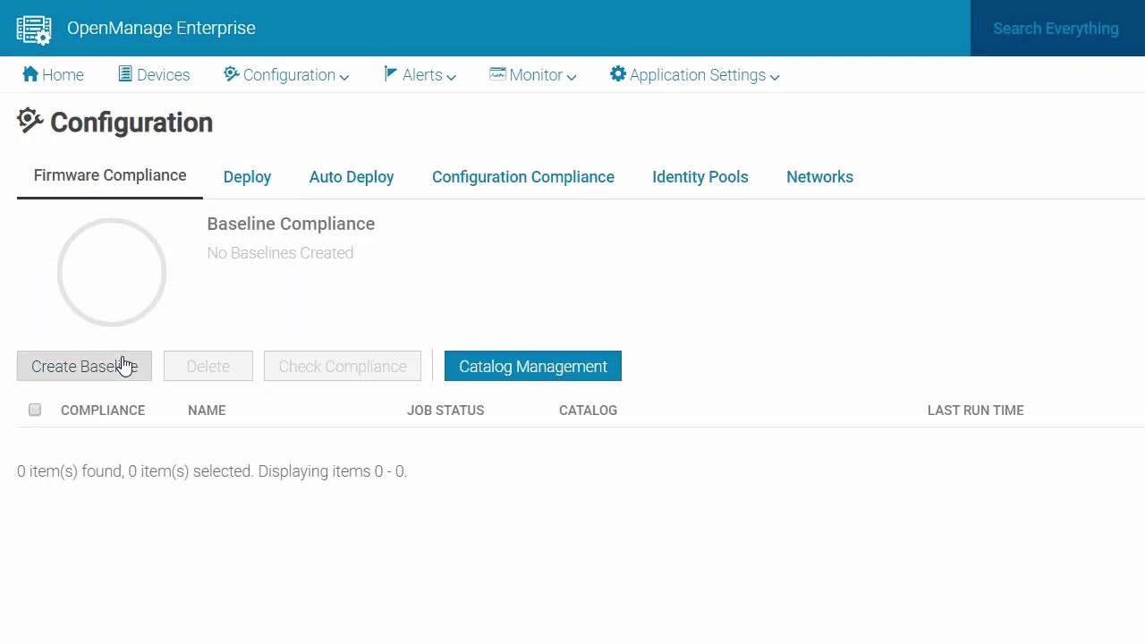
# Begin a new baseline named CIFS-Baseline based on the CIFS catalog
pyautogui.click(126, 366)
pyautogui.click(876, 149)
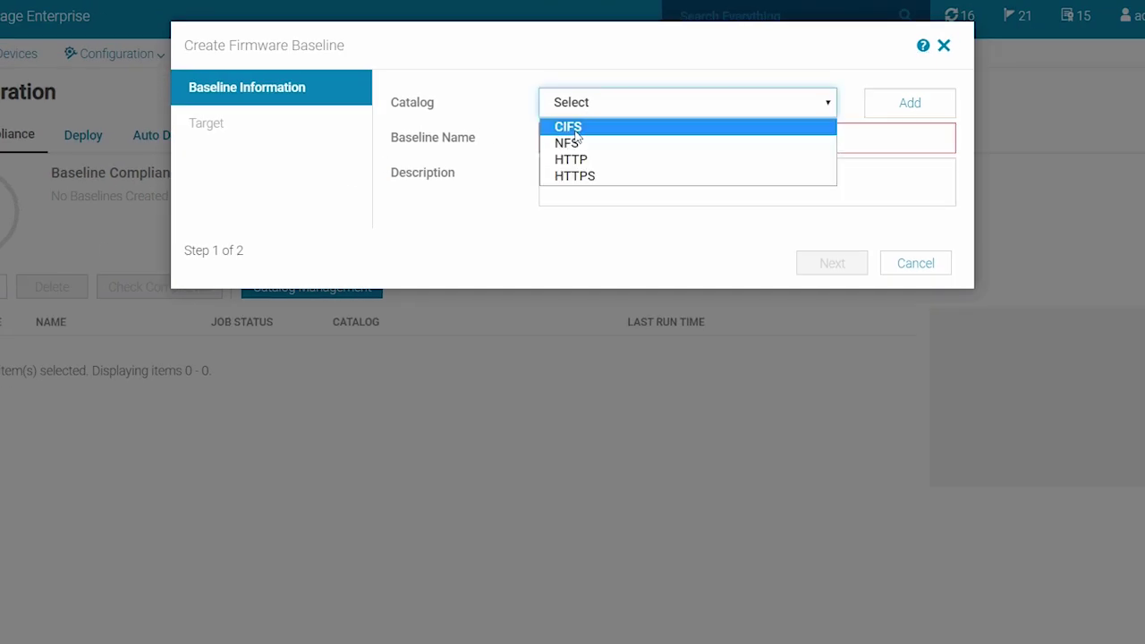
pyautogui.click(572, 127)
pyautogui.click(574, 133)
pyautogui.write('CIFS-Baseline')
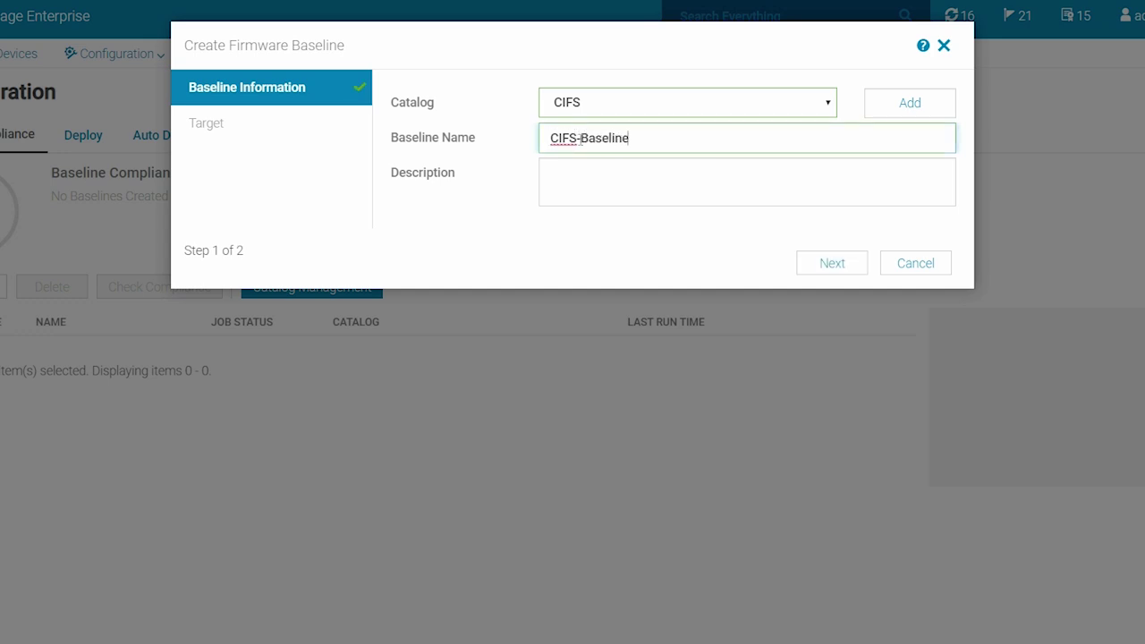
pyautogui.click(827, 263)
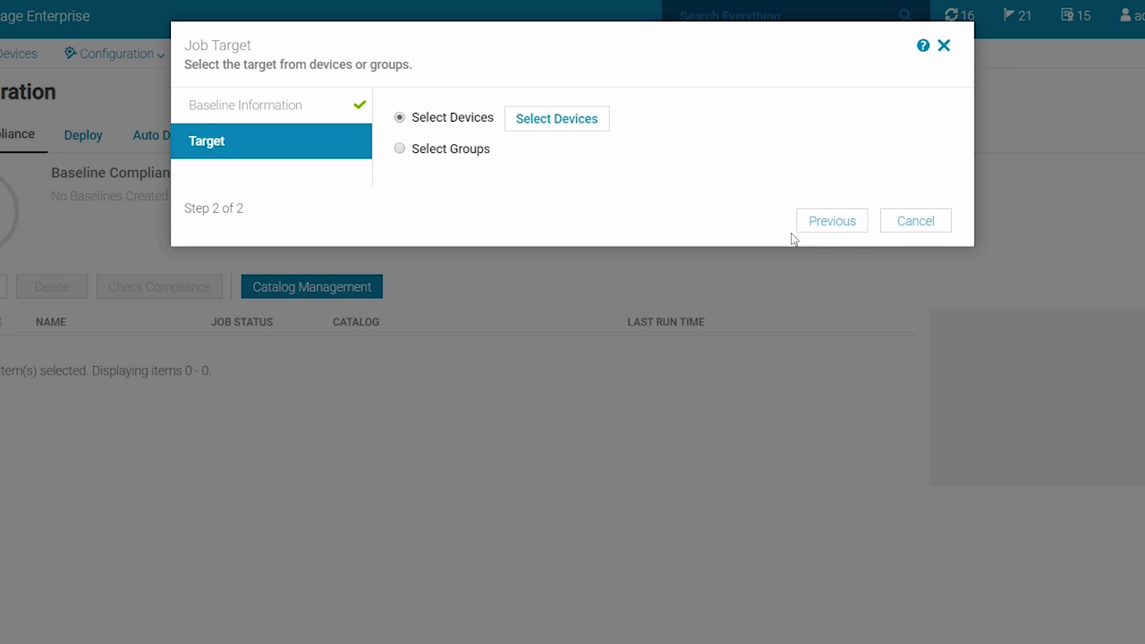
# Target all ten devices on the page and finish creating CIFS-Baseline
pyautogui.click(570, 120)
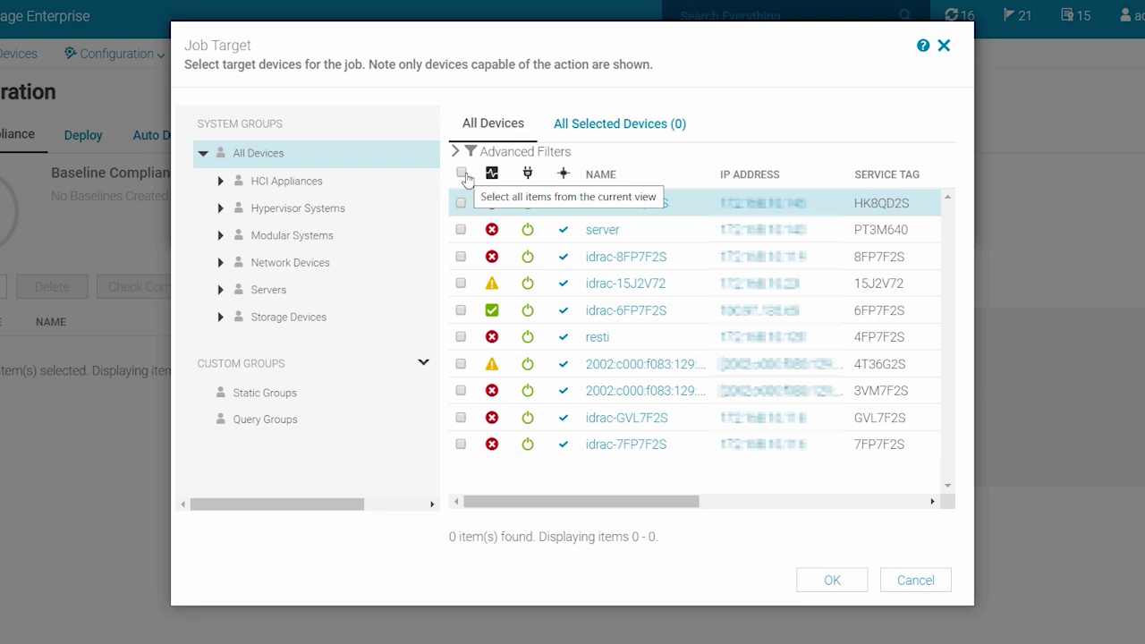
pyautogui.click(462, 174)
pyautogui.click(459, 200)
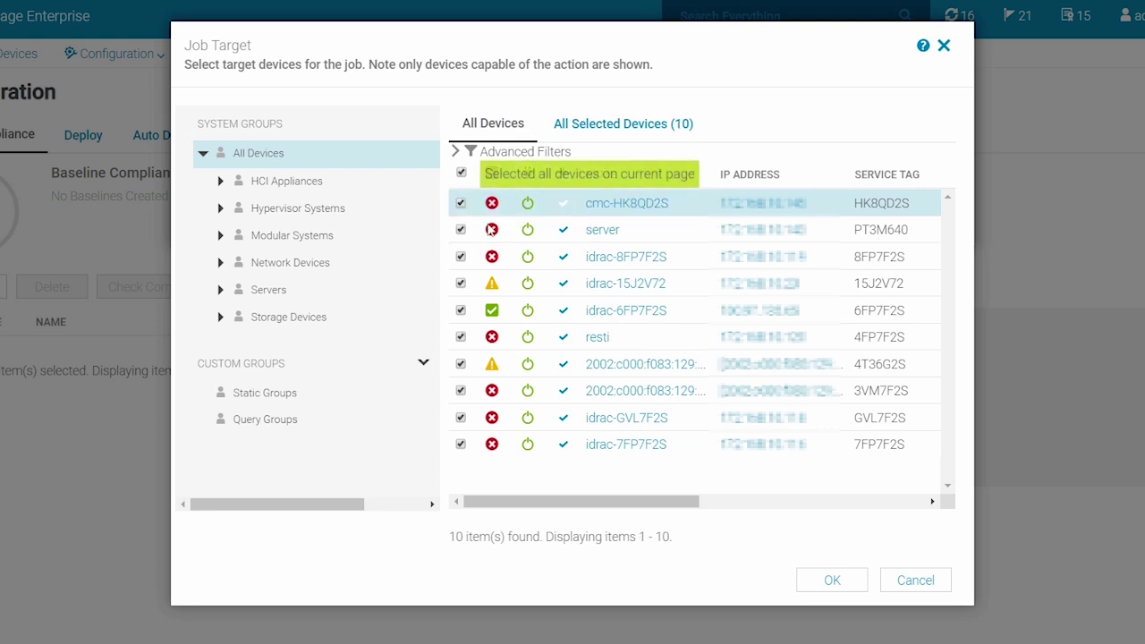
pyautogui.click(832, 580)
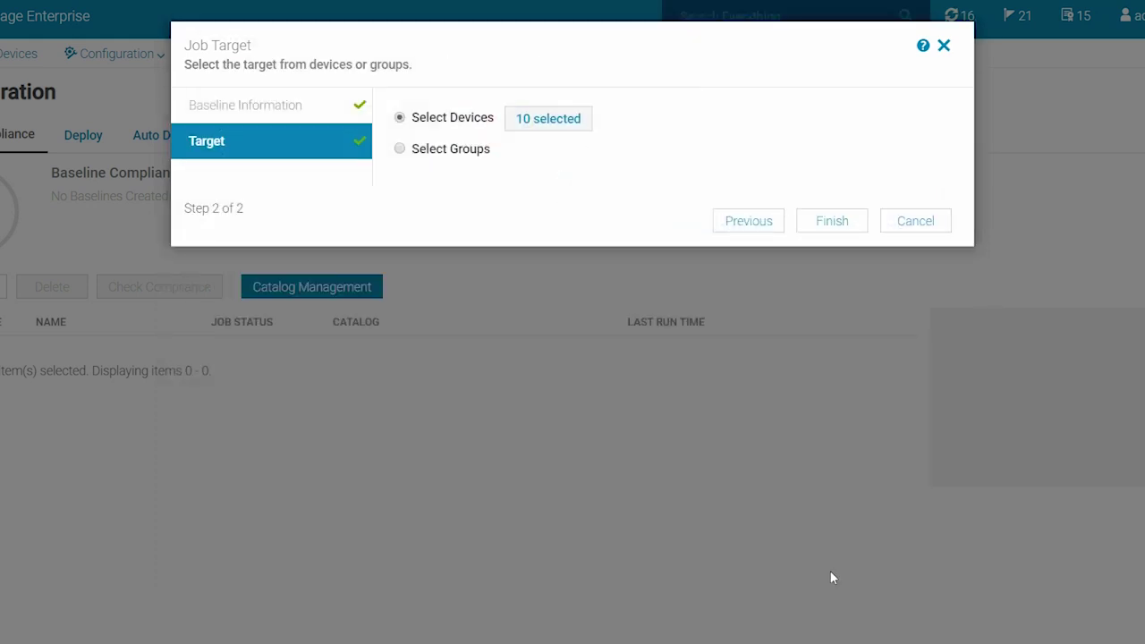
pyautogui.click(832, 221)
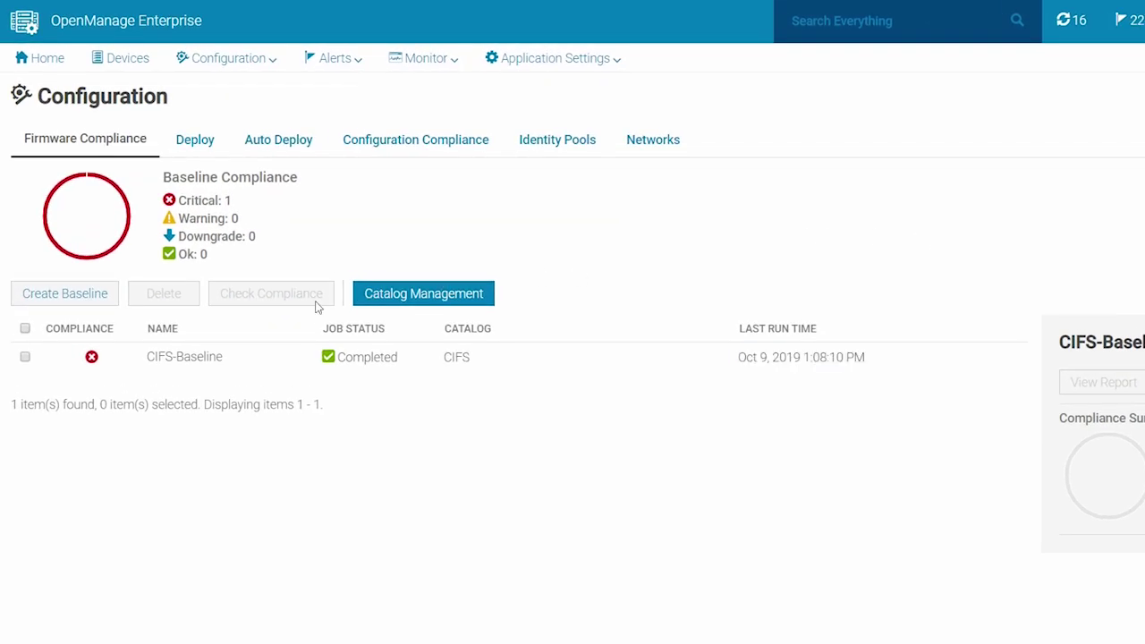
# Select the CIFS-Baseline row and view its compliance report
pyautogui.click(25, 358)
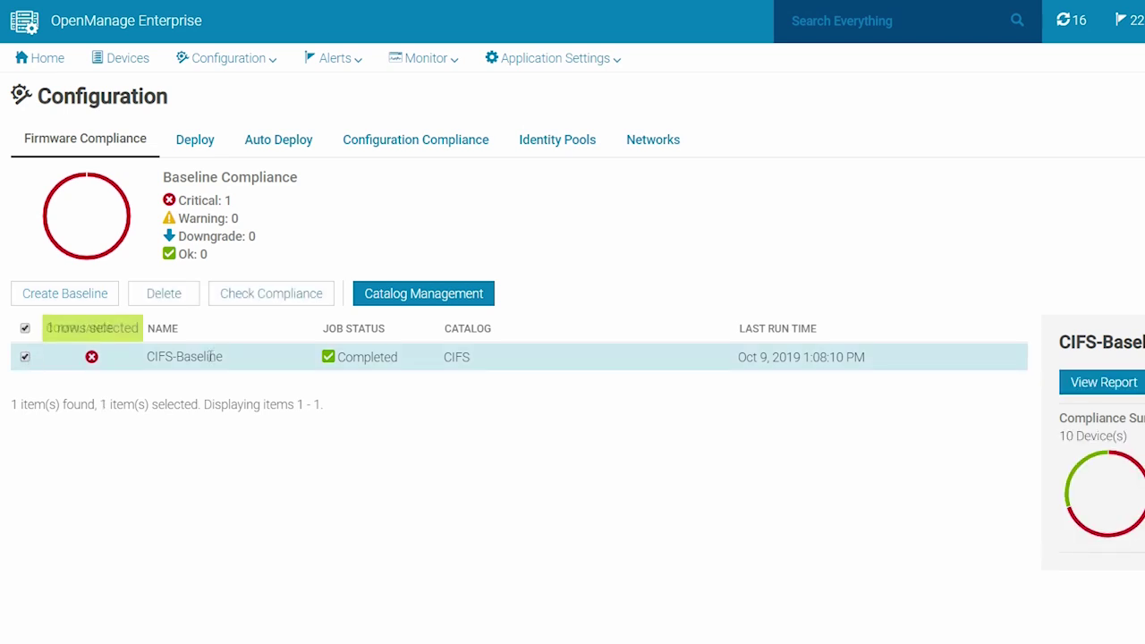
pyautogui.click(1080, 382)
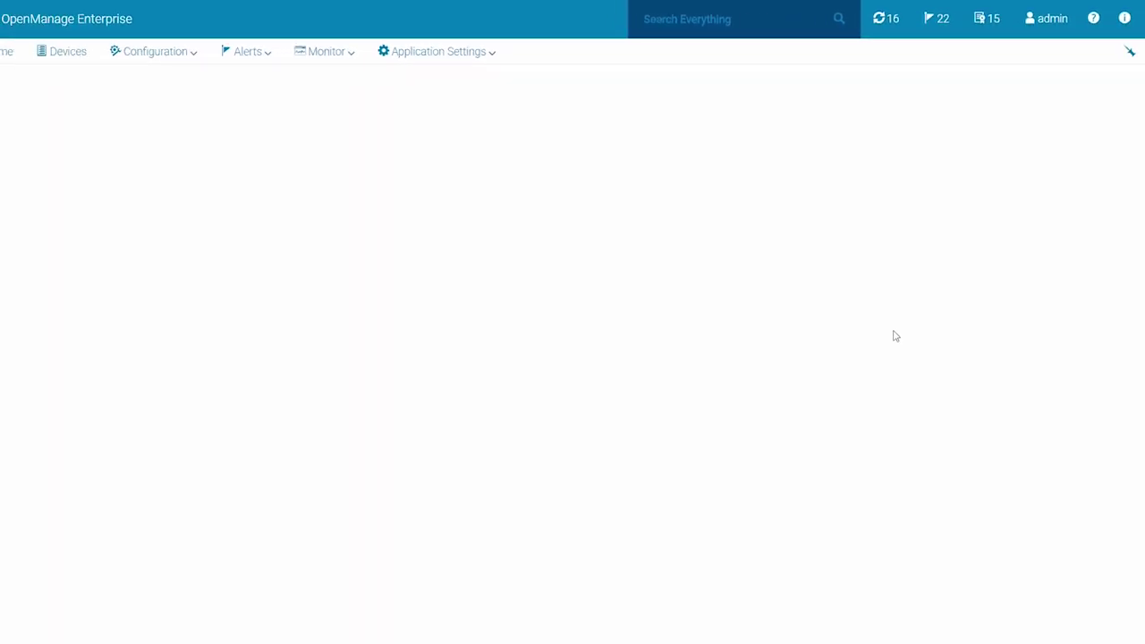